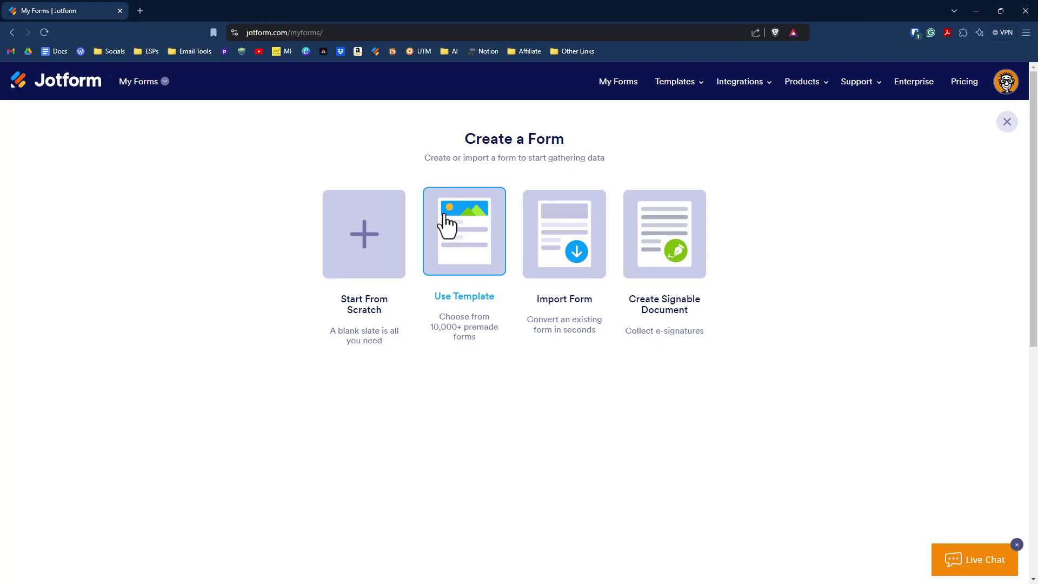
Find the contact form templates and create a new form from the "Contact Form black header" template.
{"action": "left_click", "coordinate": [446, 224]}
{"action": "left_click", "coordinate": [405, 194]}
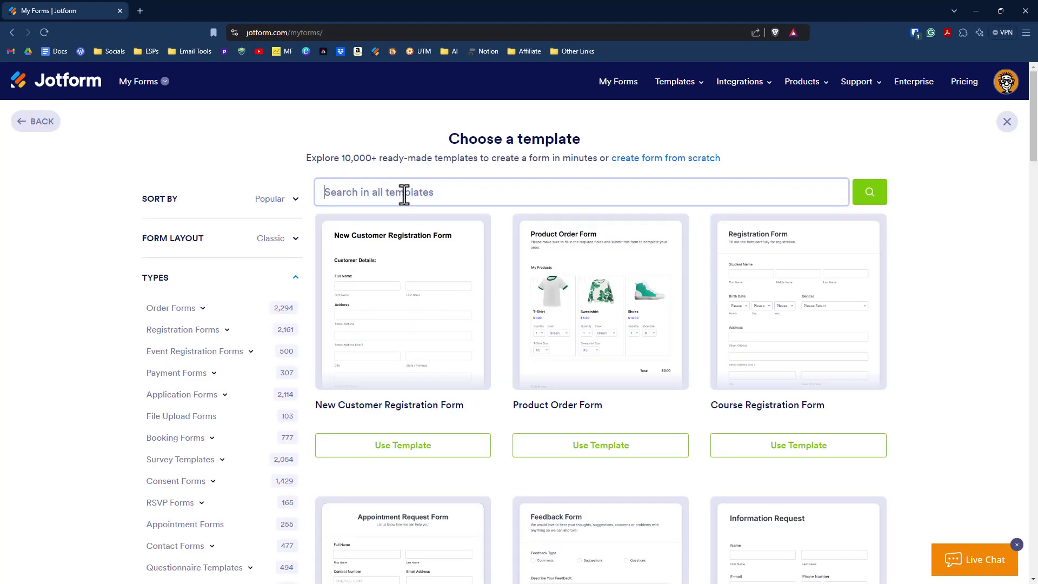
{"action": "scroll", "coordinate": [487, 261], "scroll_direction": "down", "scroll_amount": 5}
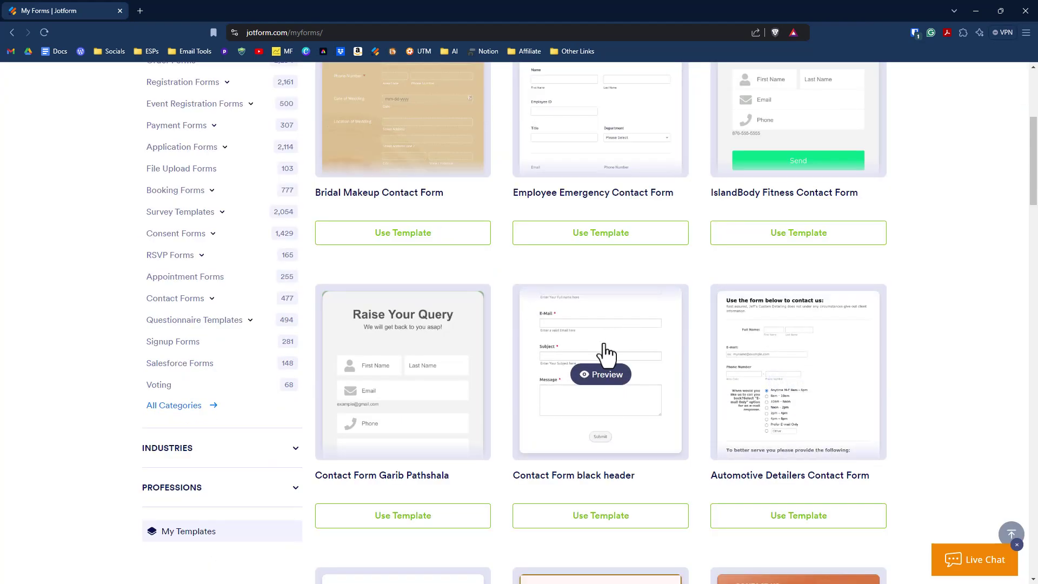
Remove the "Contact Us" header and the divider element beneath it from the form.
{"action": "left_click", "coordinate": [508, 200]}
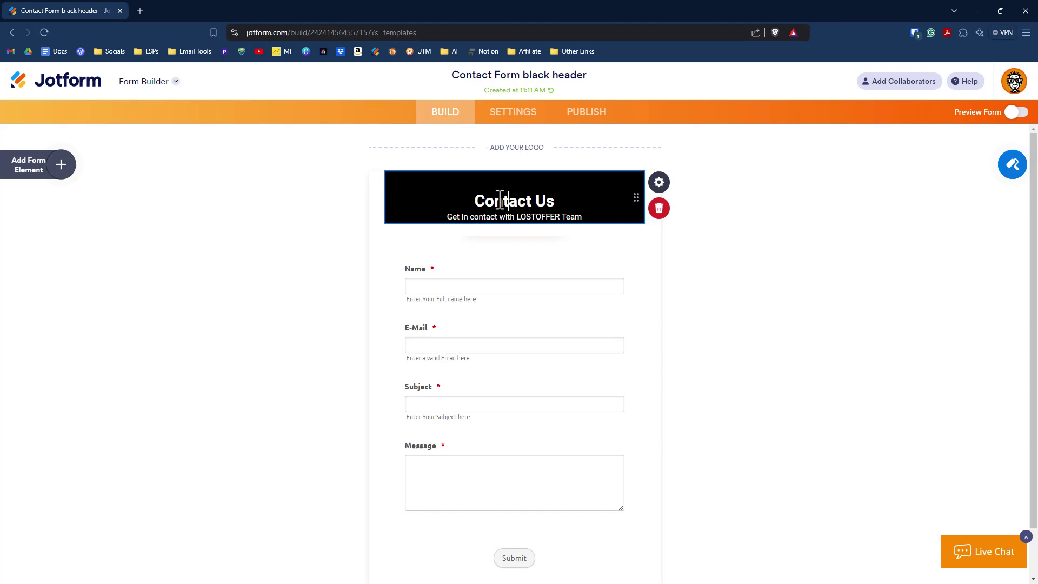
{"action": "left_click", "coordinate": [675, 211]}
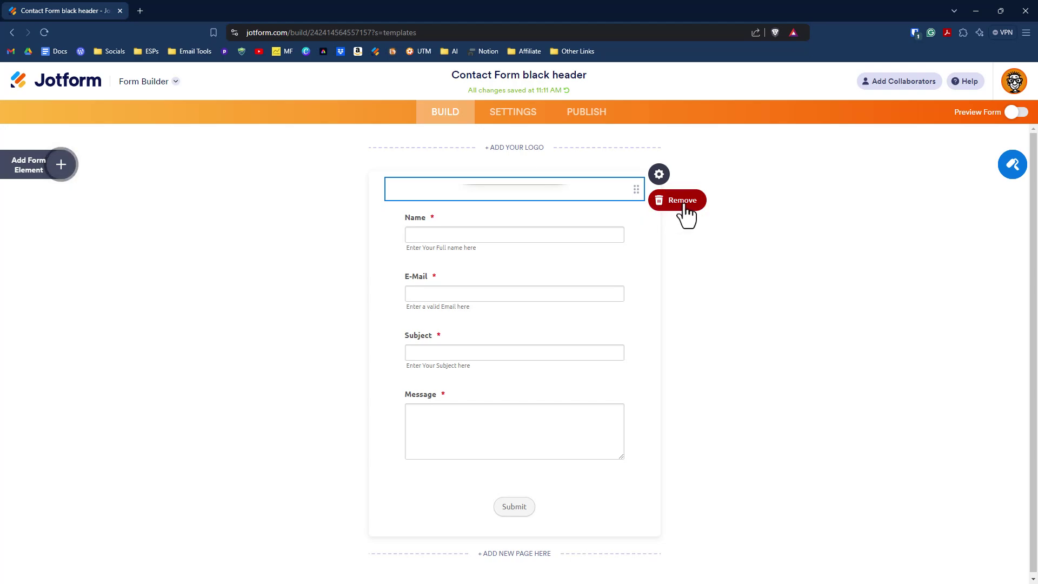
{"action": "left_click", "coordinate": [684, 213]}
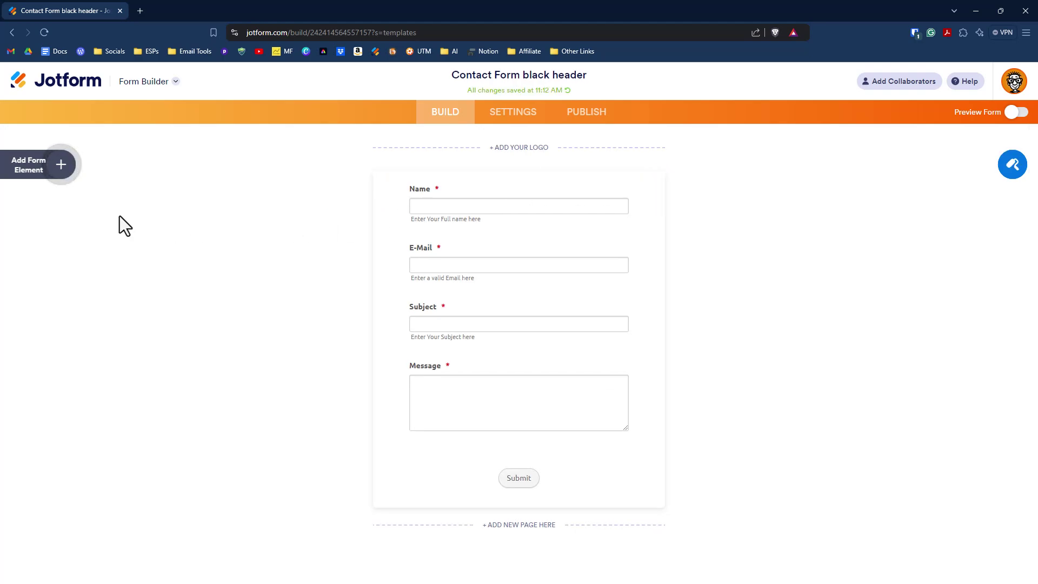
Examine the available basic, payment and widget form elements without adding any.
{"action": "left_click", "coordinate": [64, 165]}
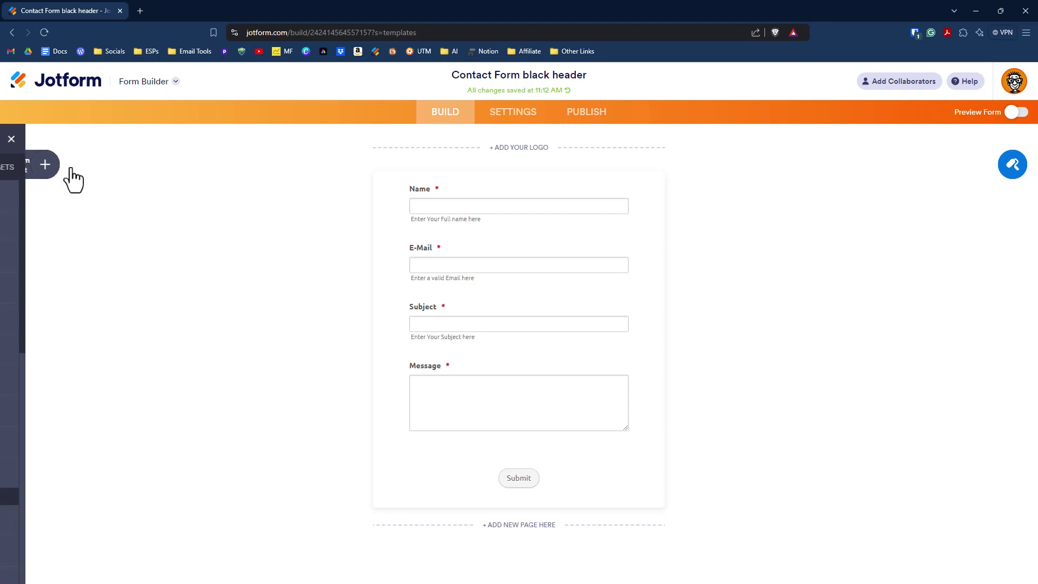
{"action": "scroll", "coordinate": [95, 326], "scroll_direction": "down", "scroll_amount": 1}
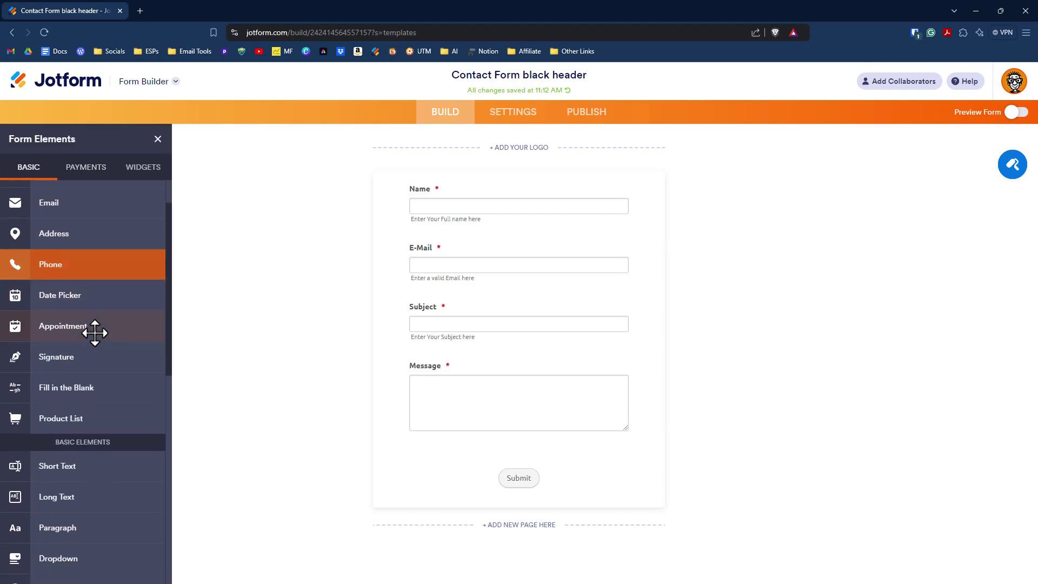
{"action": "scroll", "coordinate": [95, 326], "scroll_direction": "down", "scroll_amount": 1}
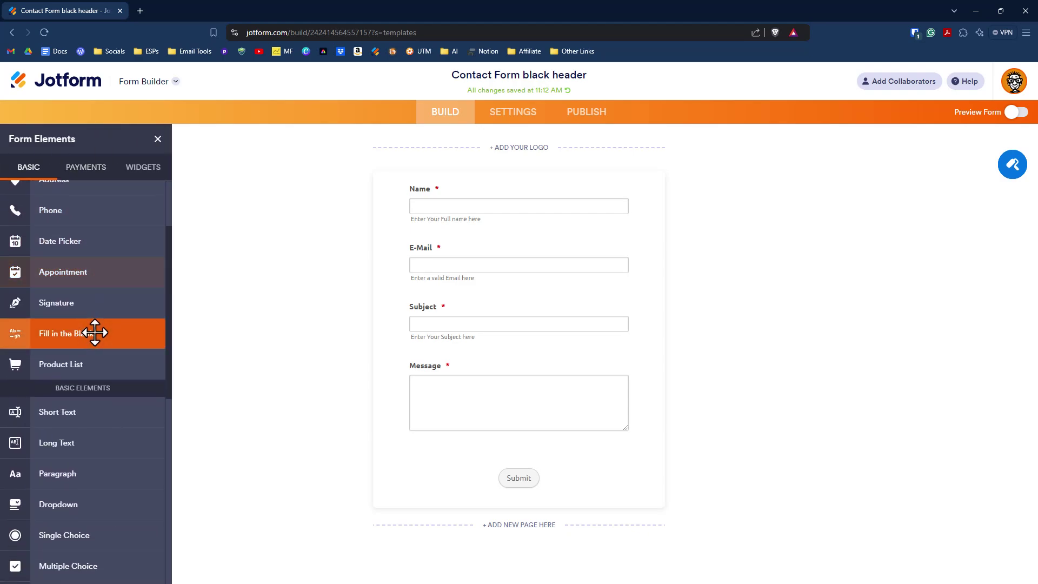
{"action": "left_click", "coordinate": [85, 172]}
{"action": "left_click", "coordinate": [144, 172]}
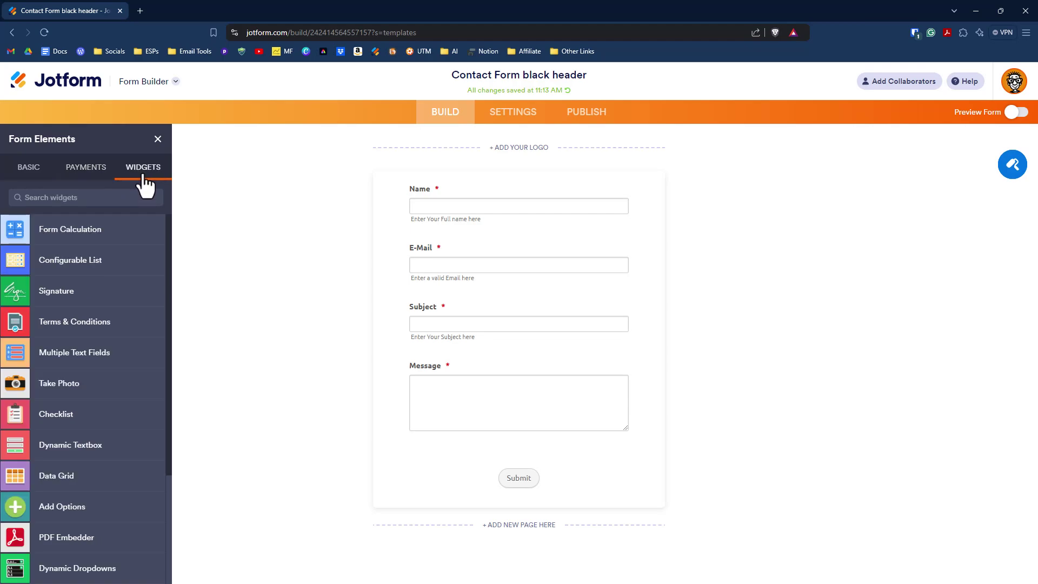
{"action": "left_click", "coordinate": [157, 139]}
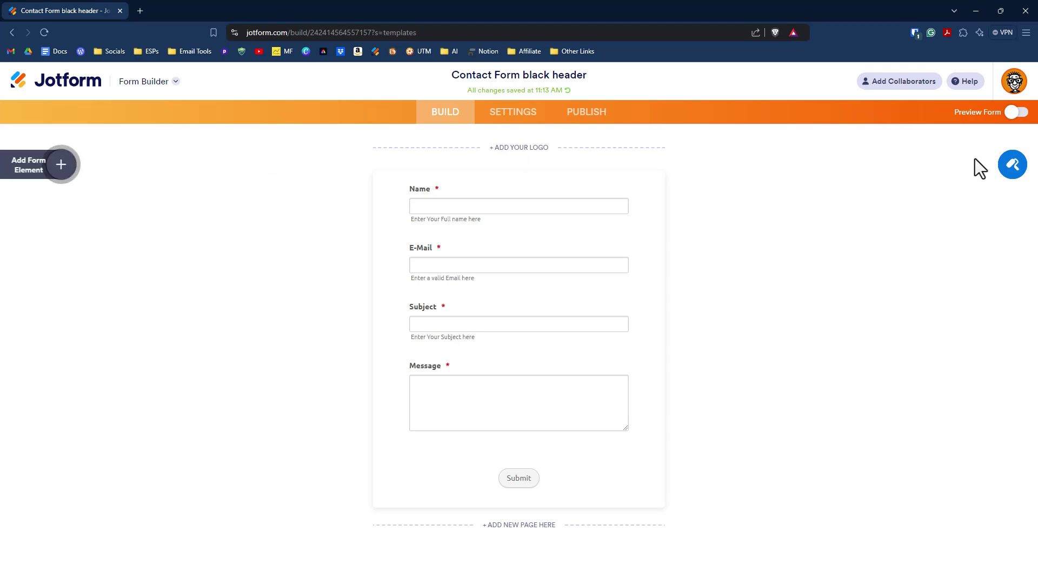
Examine the Form Designer's theme, layout and color options for the form.
{"action": "left_click", "coordinate": [1006, 169]}
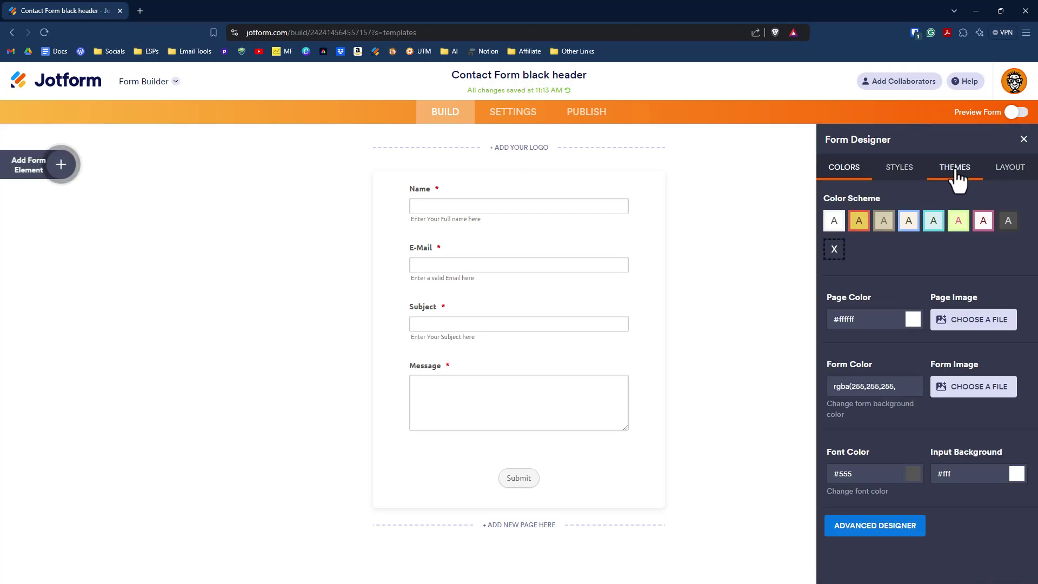
{"action": "left_click", "coordinate": [957, 178]}
{"action": "left_click", "coordinate": [993, 172]}
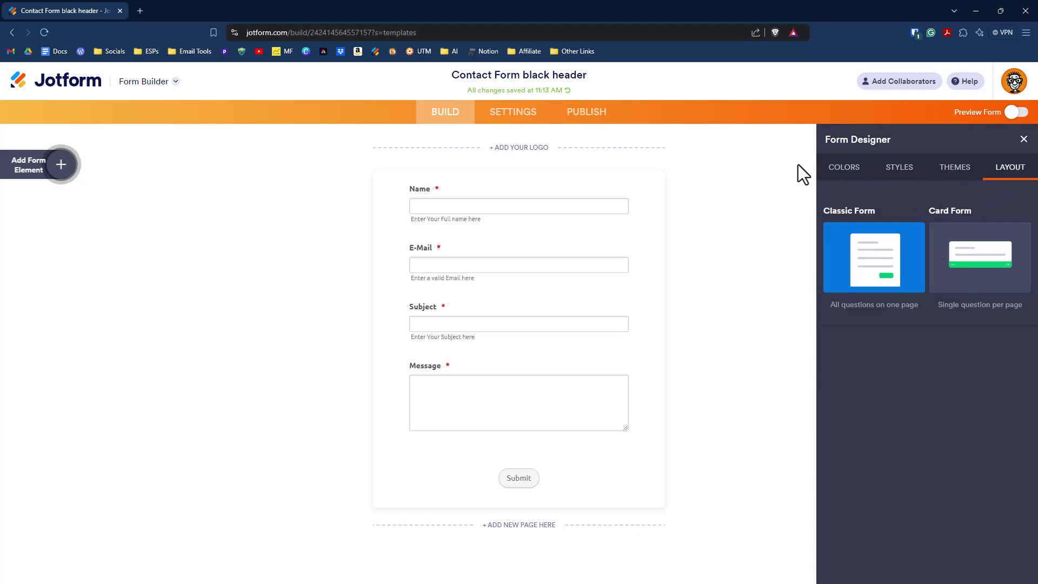
{"action": "left_click", "coordinate": [854, 173]}
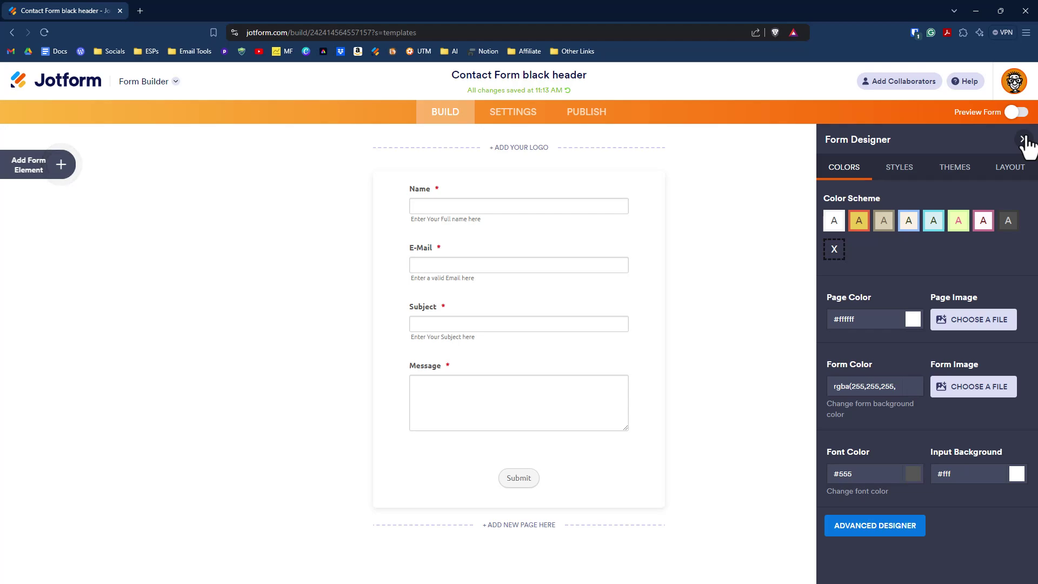
{"action": "left_click", "coordinate": [1024, 139]}
Rename the form to "Contact Form".
{"action": "left_click", "coordinate": [537, 75]}
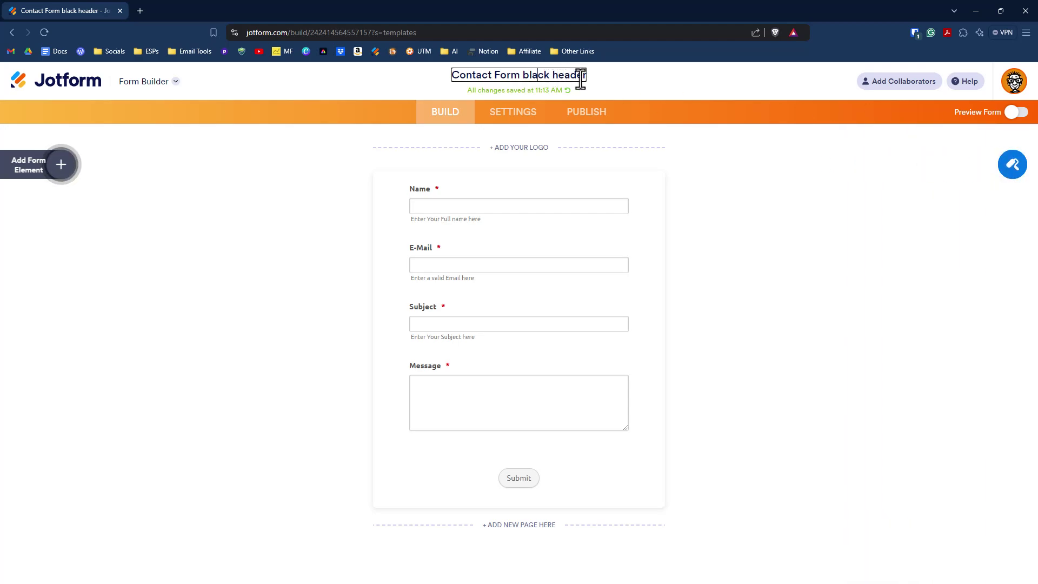
{"action": "left_click_drag", "start_coordinate": [583, 76], "coordinate": [445, 75]}
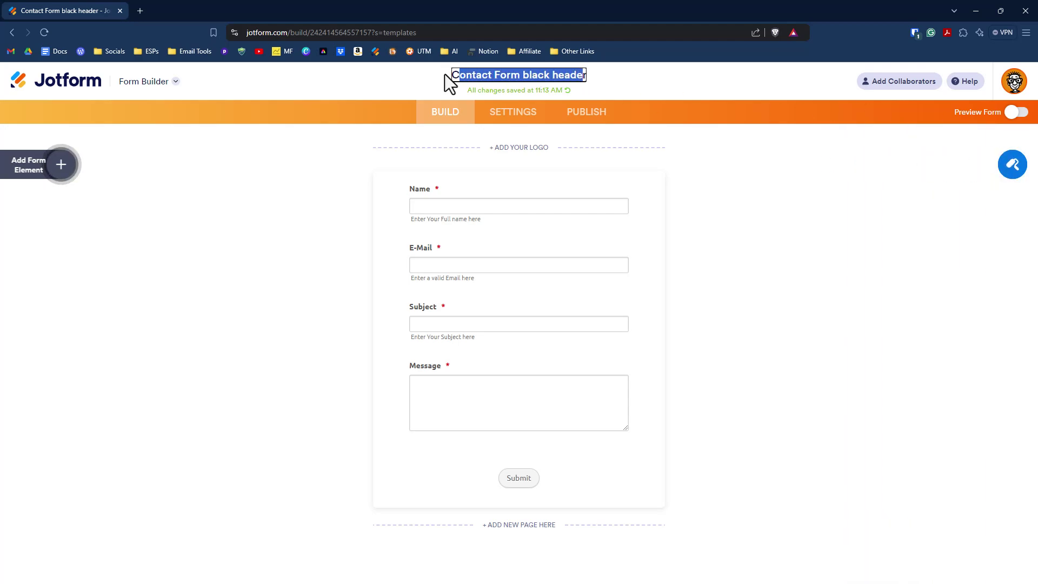
{"action": "left_click", "coordinate": [520, 76]}
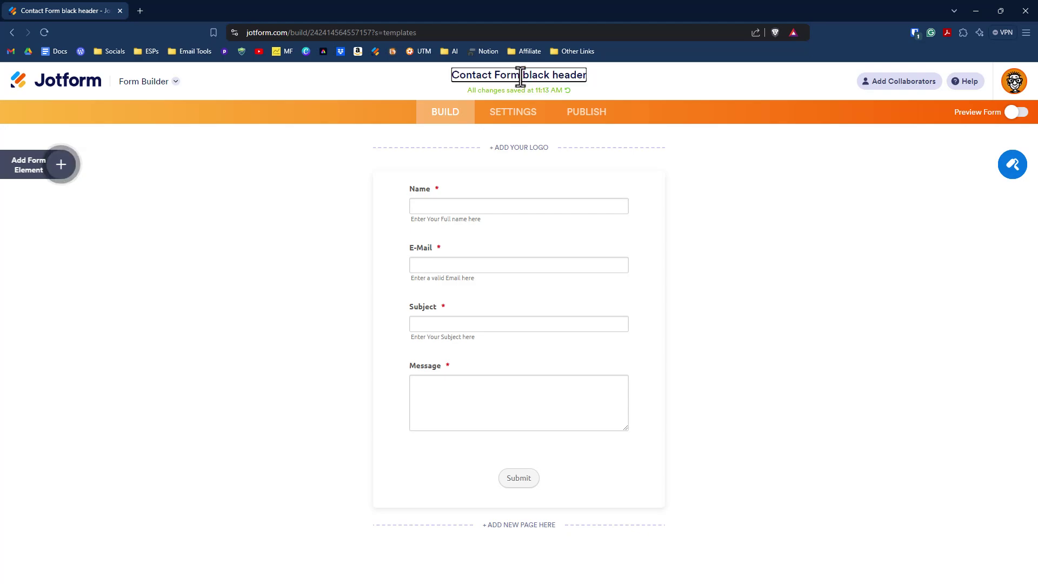
{"action": "left_click_drag", "start_coordinate": [519, 76], "coordinate": [531, 77]}
{"action": "left_click_drag", "start_coordinate": [604, 82], "coordinate": [624, 82]}
{"action": "key", "text": "BackSpace"}
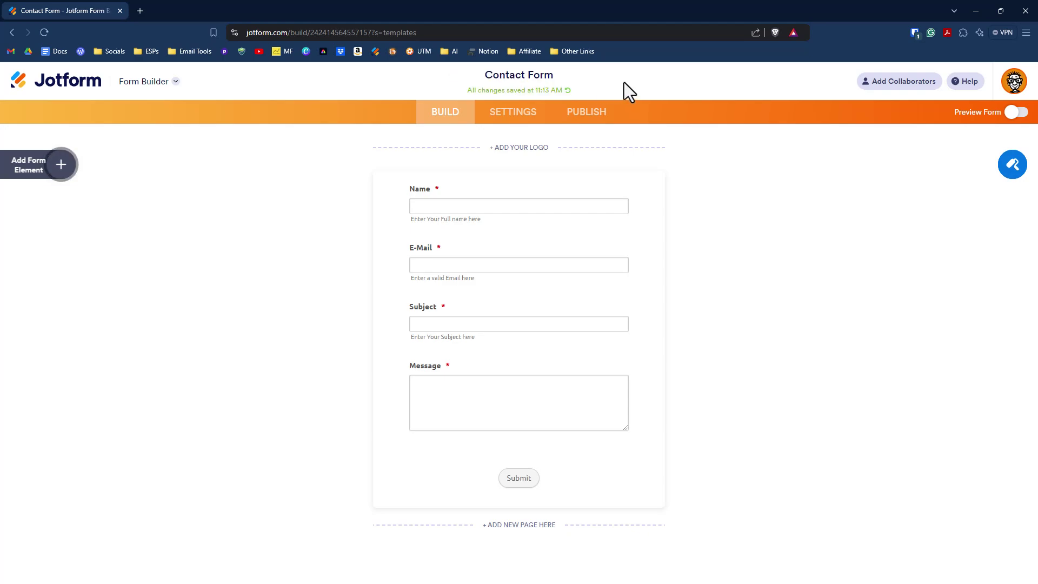
Review the form's general settings, email notifications, conditional logic types and thank you page options.
{"action": "left_click", "coordinate": [513, 112]}
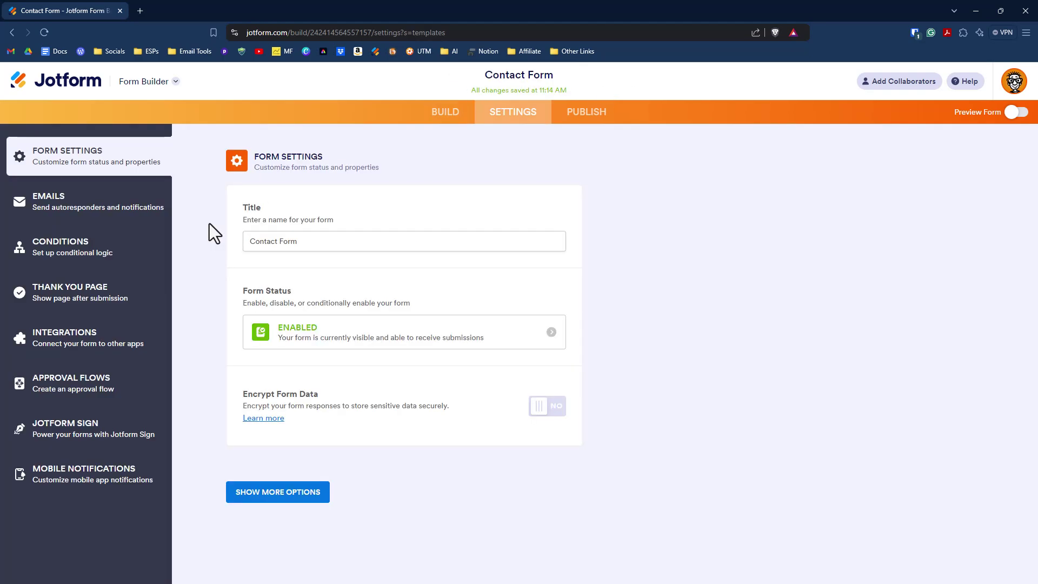
{"action": "left_click", "coordinate": [84, 208]}
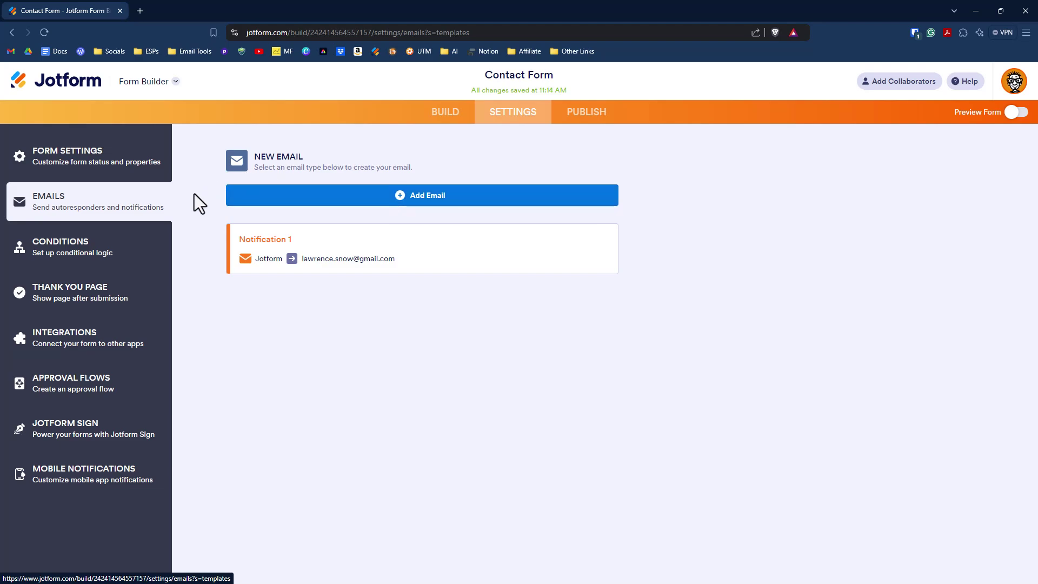
{"action": "left_click", "coordinate": [115, 253]}
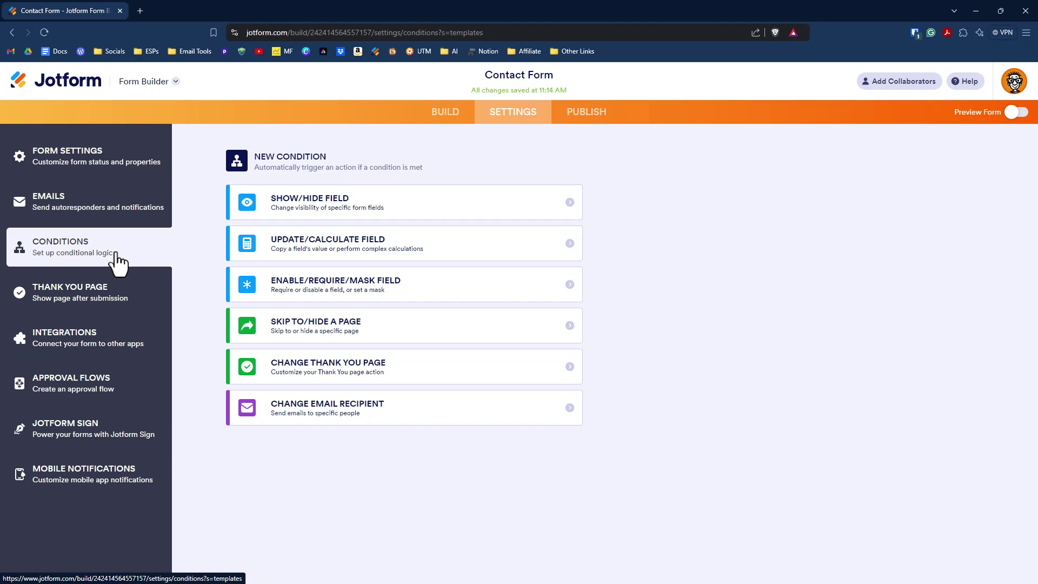
{"action": "left_click", "coordinate": [95, 303]}
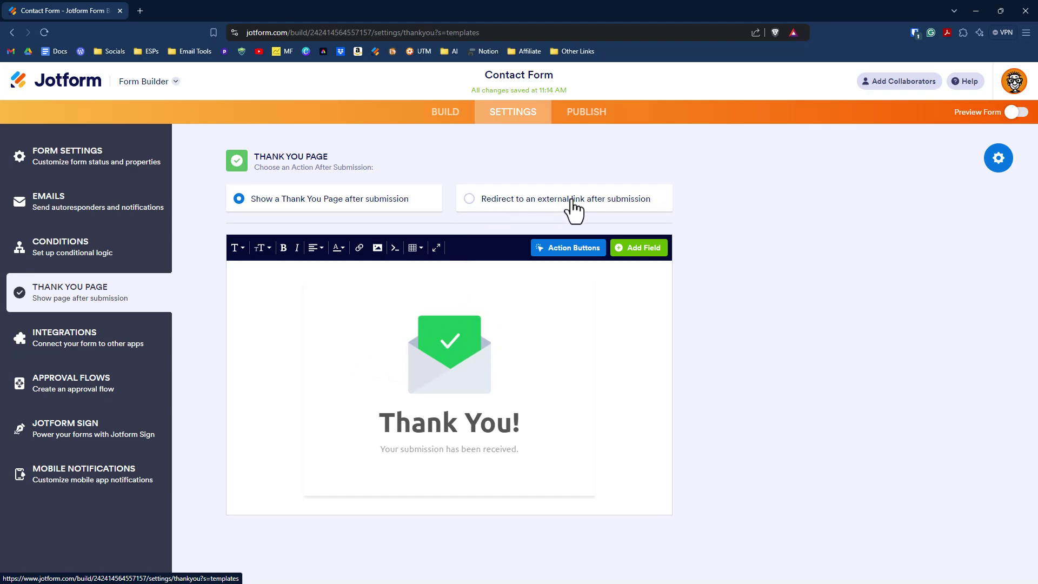
Filter the form's integrations to the Email category and open the MailerLite integration setup.
{"action": "left_click", "coordinate": [116, 345]}
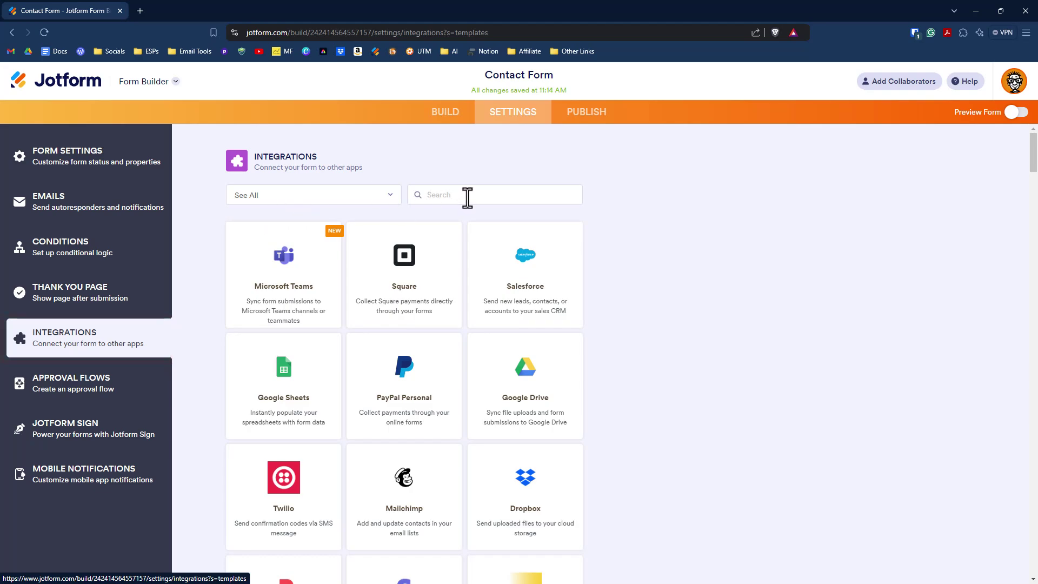
{"action": "left_click", "coordinate": [391, 199]}
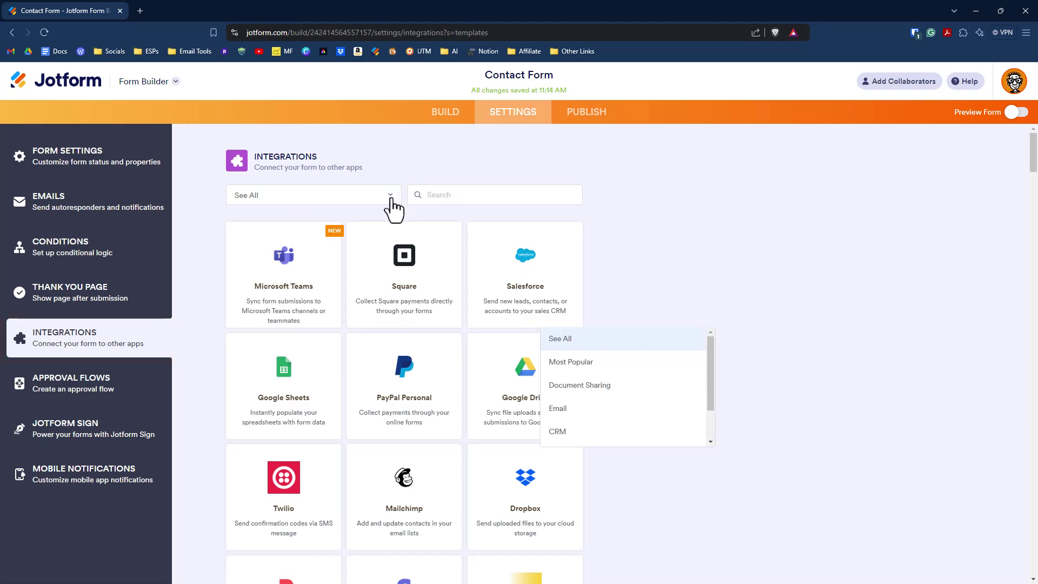
{"action": "left_click", "coordinate": [559, 408]}
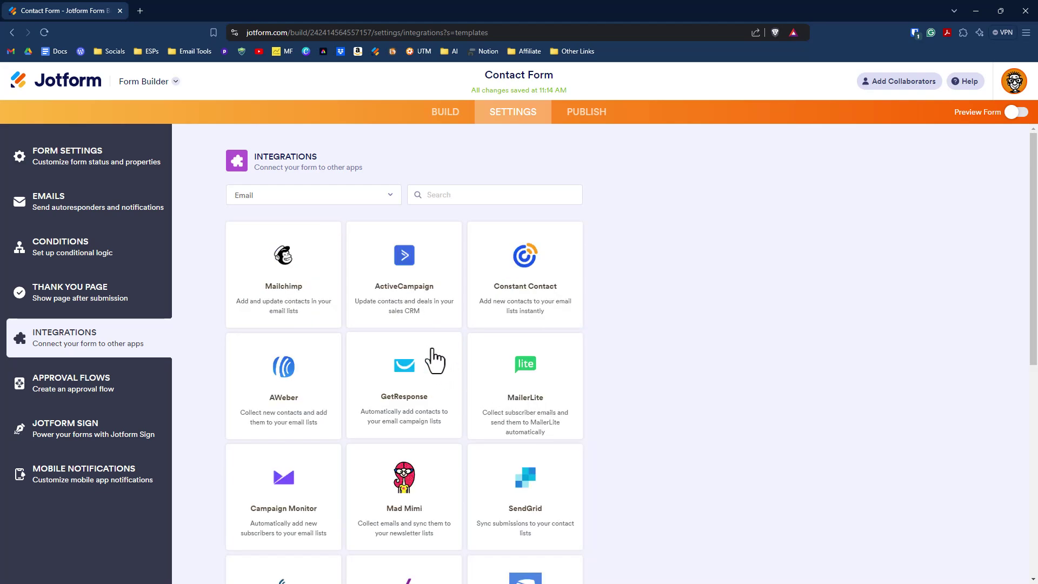
{"action": "left_click", "coordinate": [528, 400]}
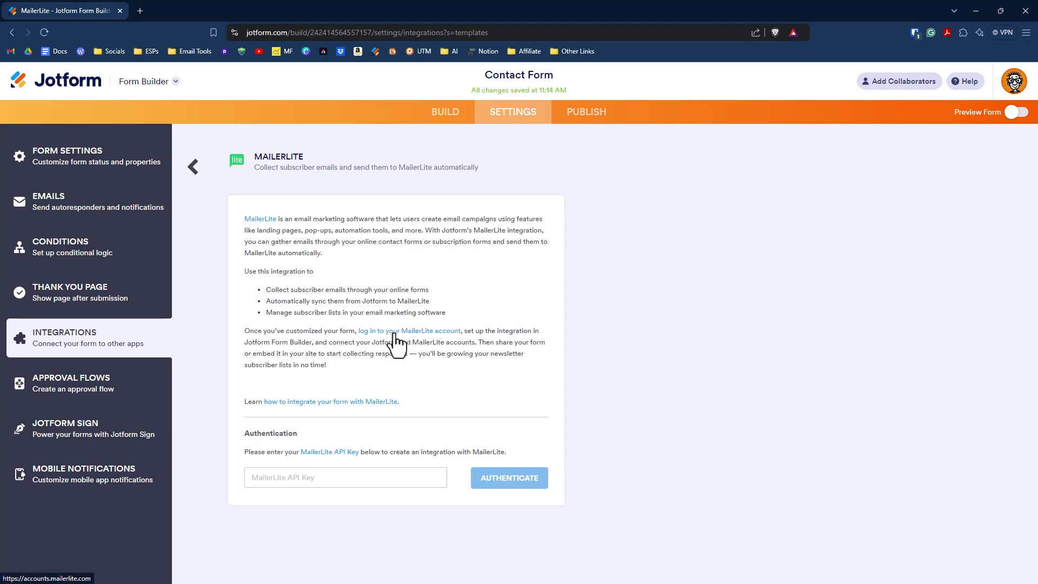
Open the MailerLite account in a new browser tab and go to the API integration's token page.
{"action": "right_click", "coordinate": [438, 331]}
{"action": "left_click", "coordinate": [504, 340]}
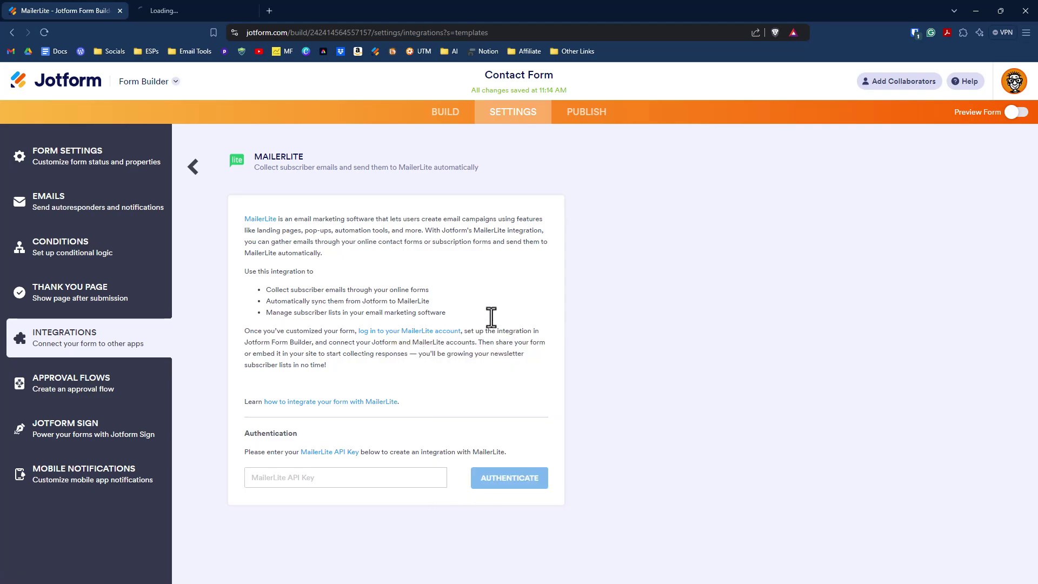
{"action": "left_click", "coordinate": [160, 7]}
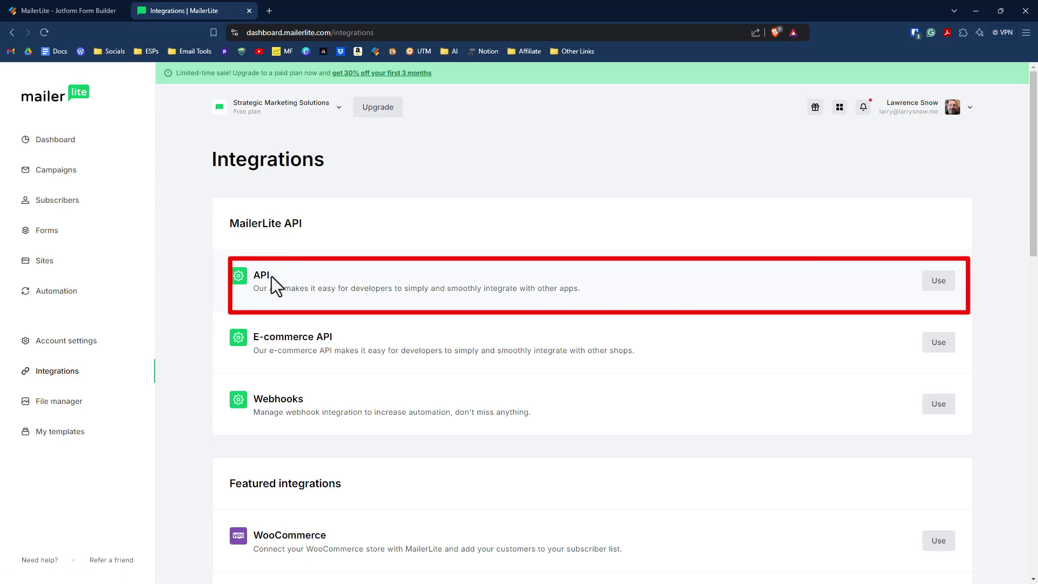
{"action": "left_click", "coordinate": [938, 284]}
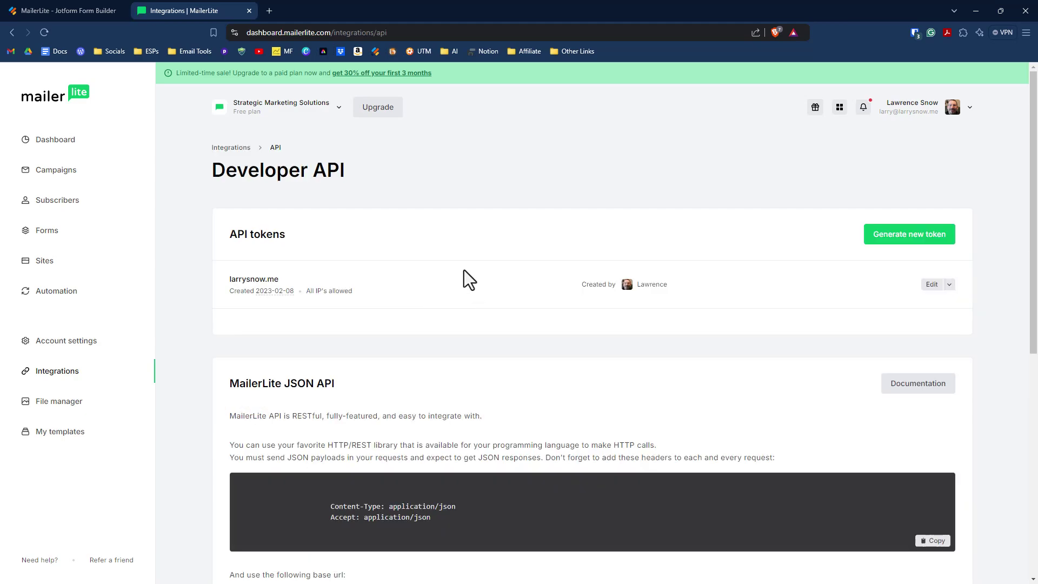
Generate a MailerLite API token named "Jotform" with the API terms accepted, and copy the token.
{"action": "left_click", "coordinate": [897, 248]}
{"action": "left_click", "coordinate": [383, 295]}
{"action": "type", "text": "Jo"}
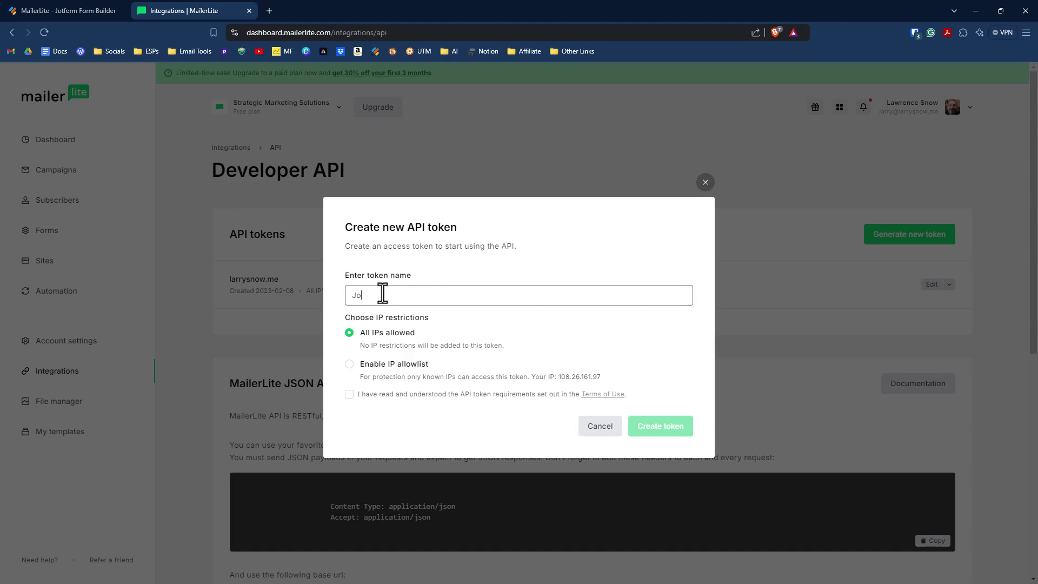
{"action": "type", "text": "tform"}
{"action": "left_click", "coordinate": [349, 395]}
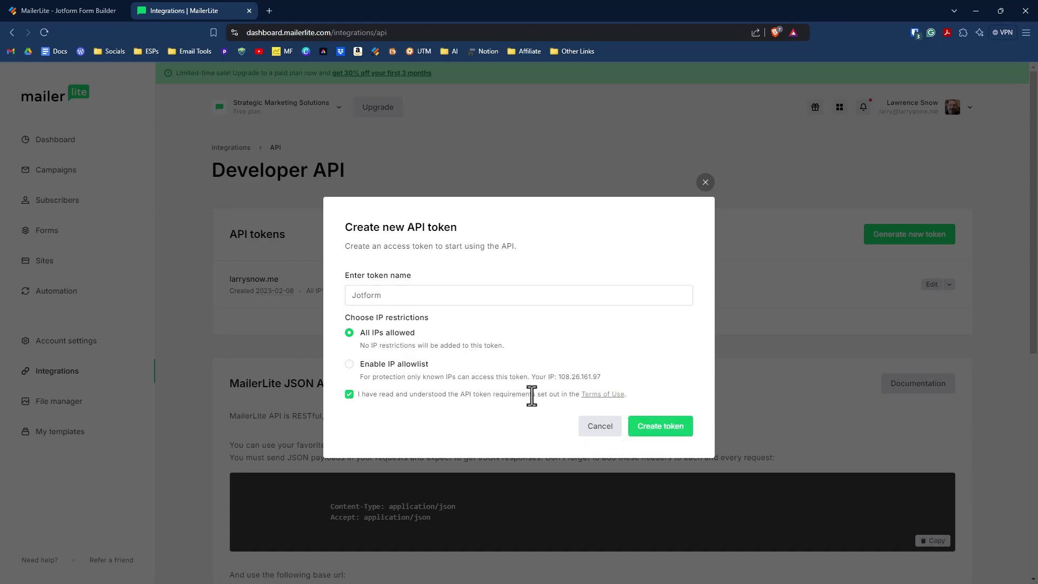
{"action": "left_click", "coordinate": [661, 426]}
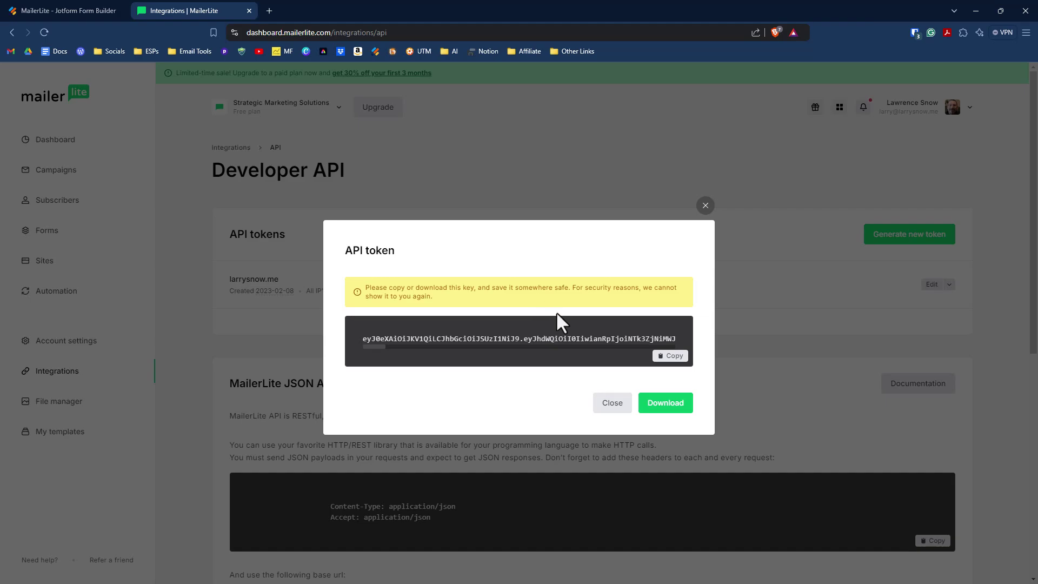
{"action": "left_click", "coordinate": [669, 357]}
{"action": "left_click", "coordinate": [612, 406]}
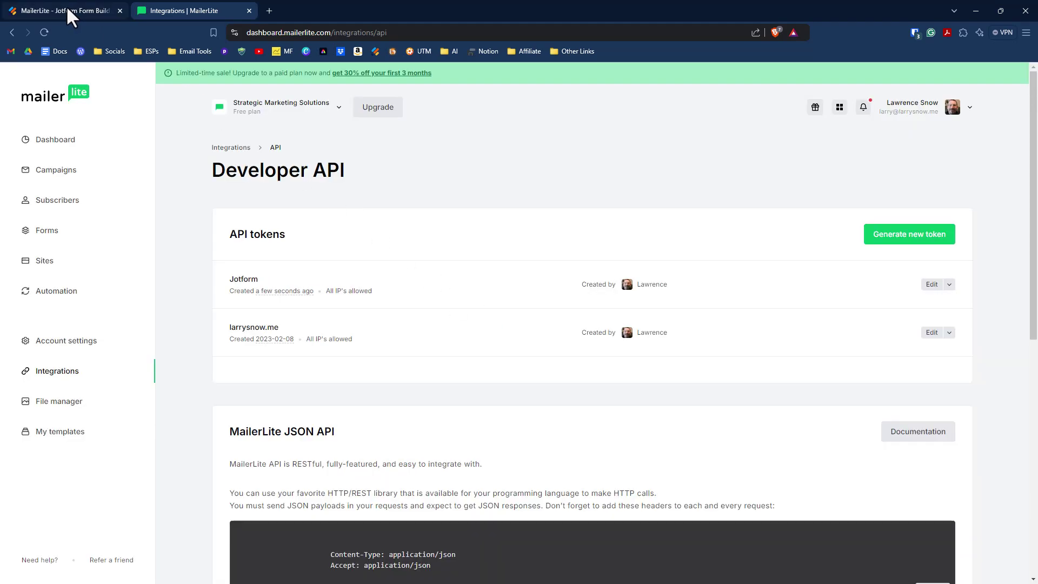
Switch back to Jotform, paste the copied MailerLite API key and authenticate the integration.
{"action": "left_click", "coordinate": [67, 8]}
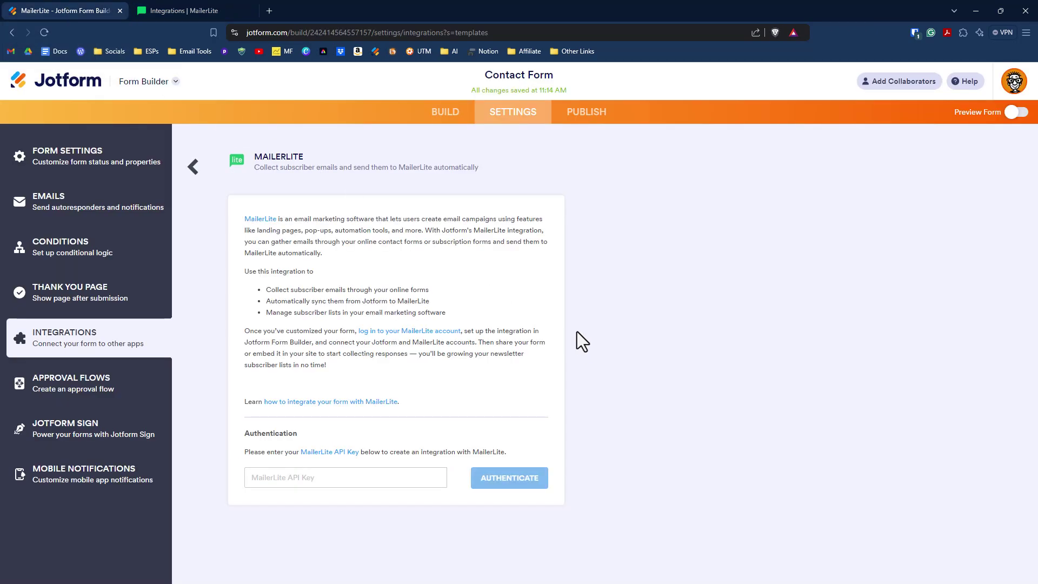
{"action": "left_click", "coordinate": [296, 481]}
{"action": "key", "text": "ctrl+v"}
{"action": "left_click", "coordinate": [511, 480]}
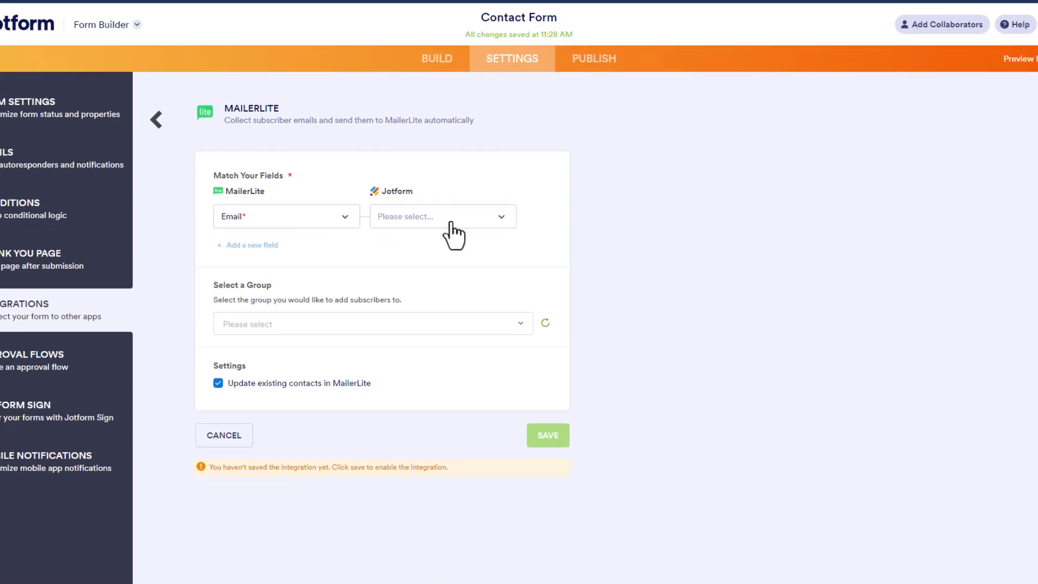
Match the MailerLite Email field to the form's E-Mail field.
{"action": "left_click", "coordinate": [489, 219]}
{"action": "left_click", "coordinate": [407, 264]}
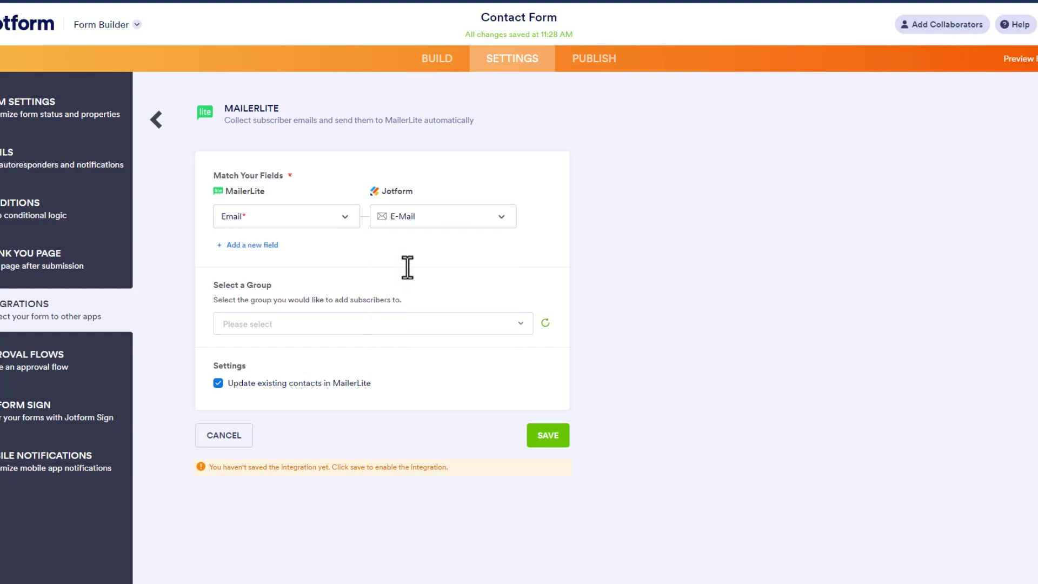
Add a second field match that links the MailerLite Name field to the form's Name field.
{"action": "left_click", "coordinate": [261, 246]}
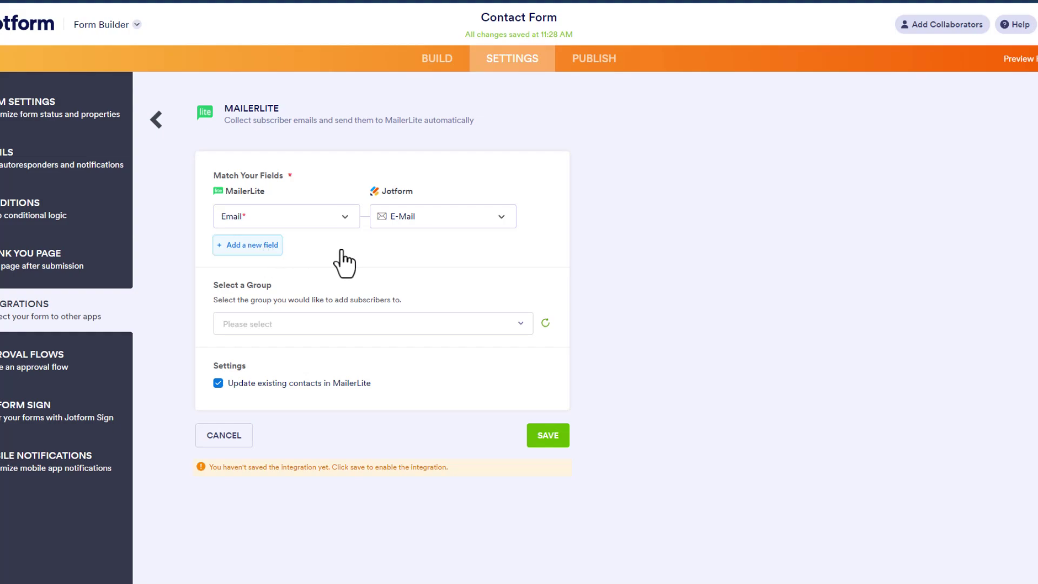
{"action": "left_click", "coordinate": [344, 254]}
{"action": "left_click", "coordinate": [241, 393]}
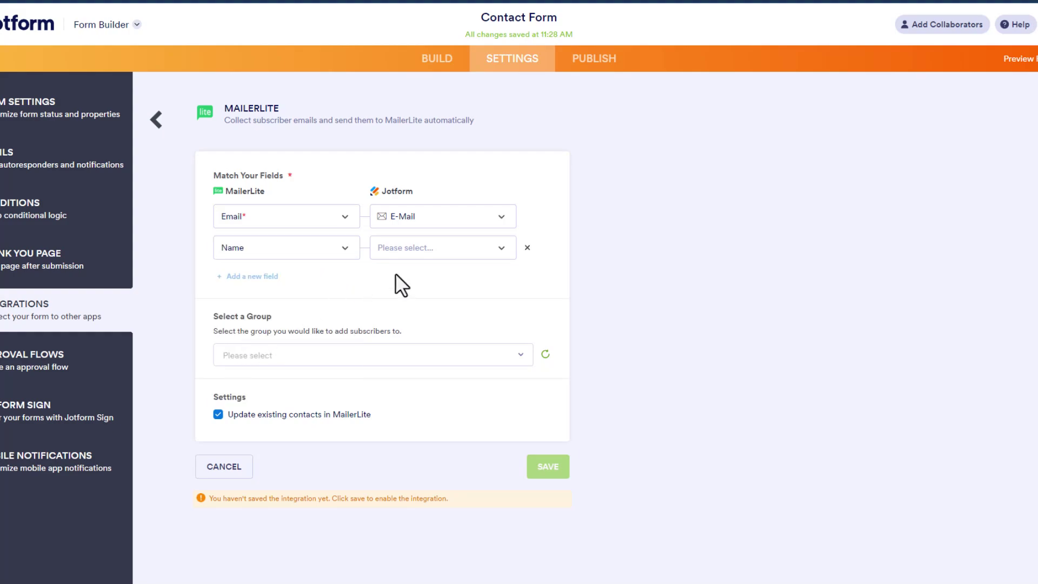
{"action": "left_click", "coordinate": [500, 250]}
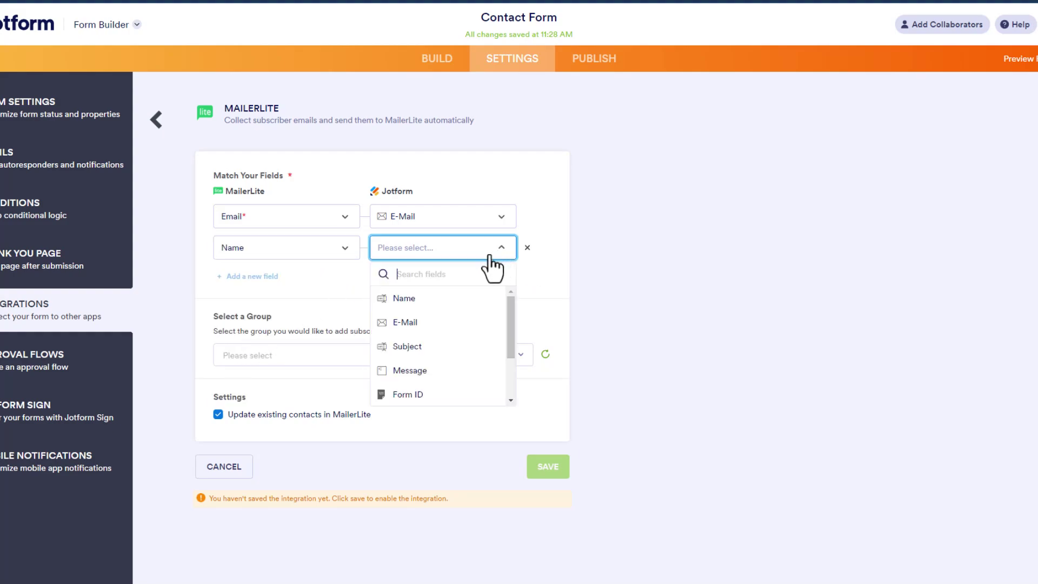
{"action": "left_click", "coordinate": [408, 298]}
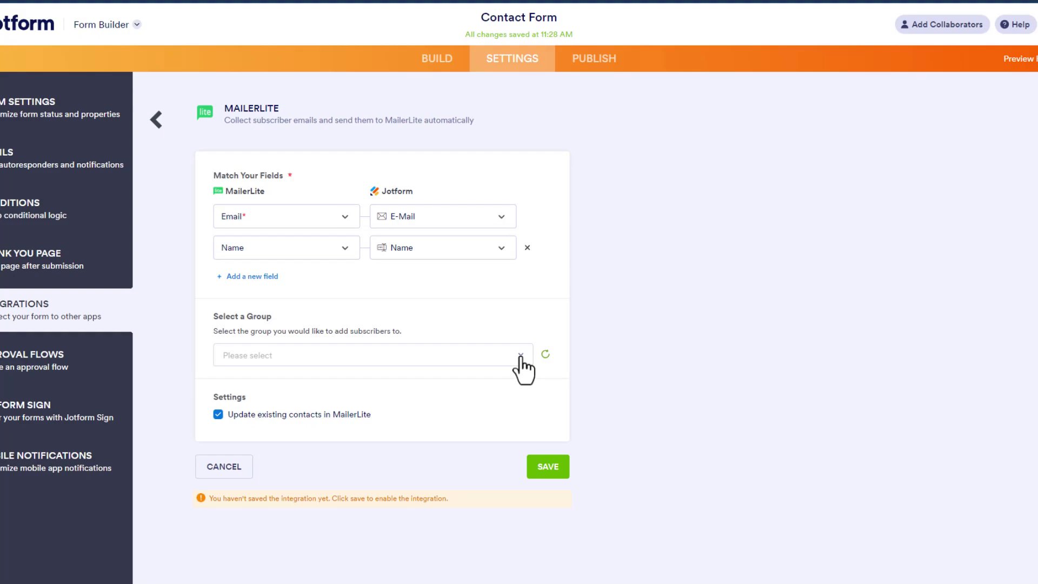
Check the available MailerLite groups, switch to the MailerLite account and create a subscriber group named "contact".
{"action": "left_click", "coordinate": [362, 360]}
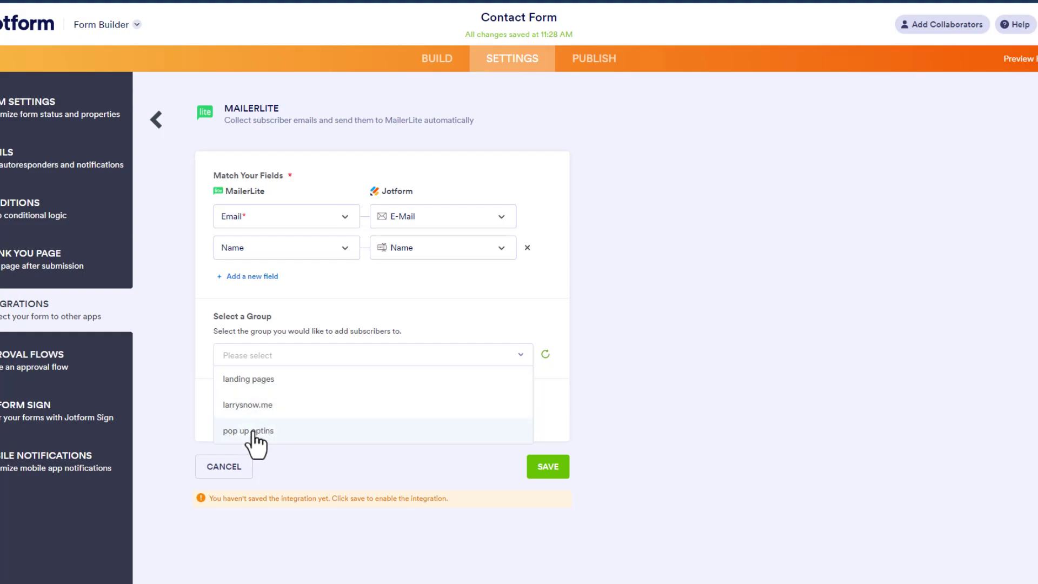
{"action": "left_click", "coordinate": [205, 346]}
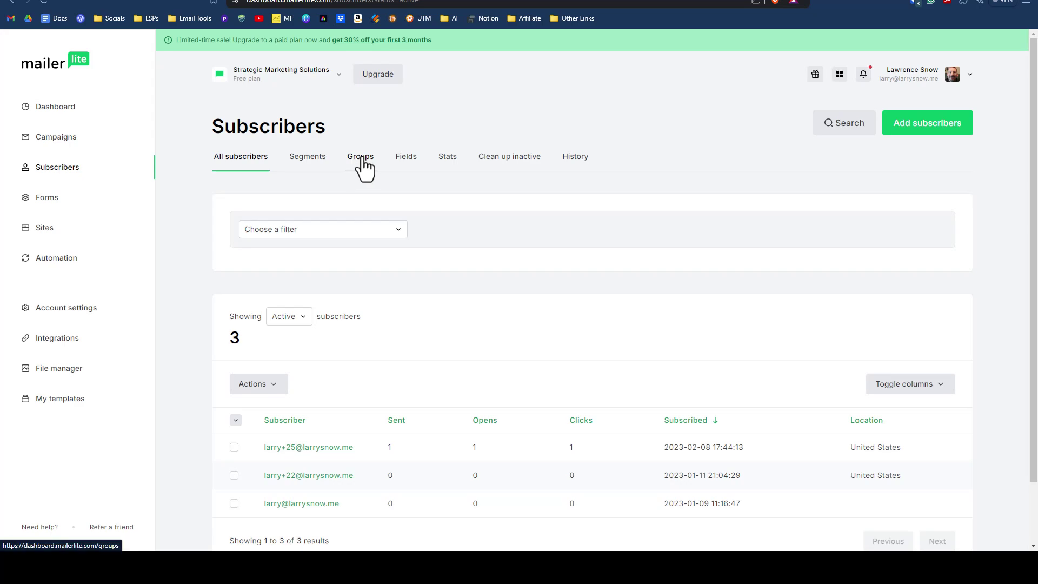
{"action": "left_click", "coordinate": [361, 158]}
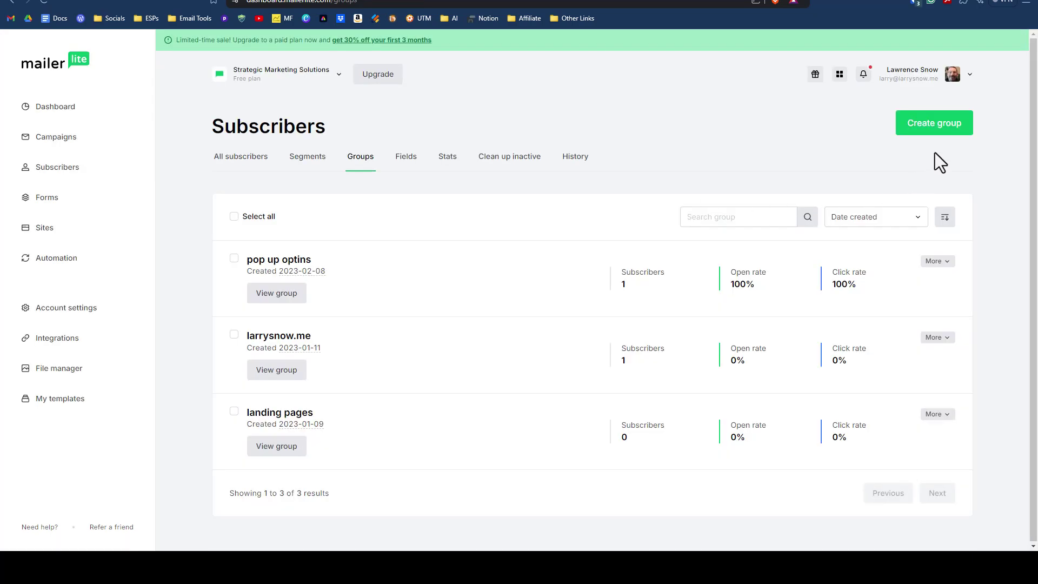
{"action": "left_click", "coordinate": [931, 129]}
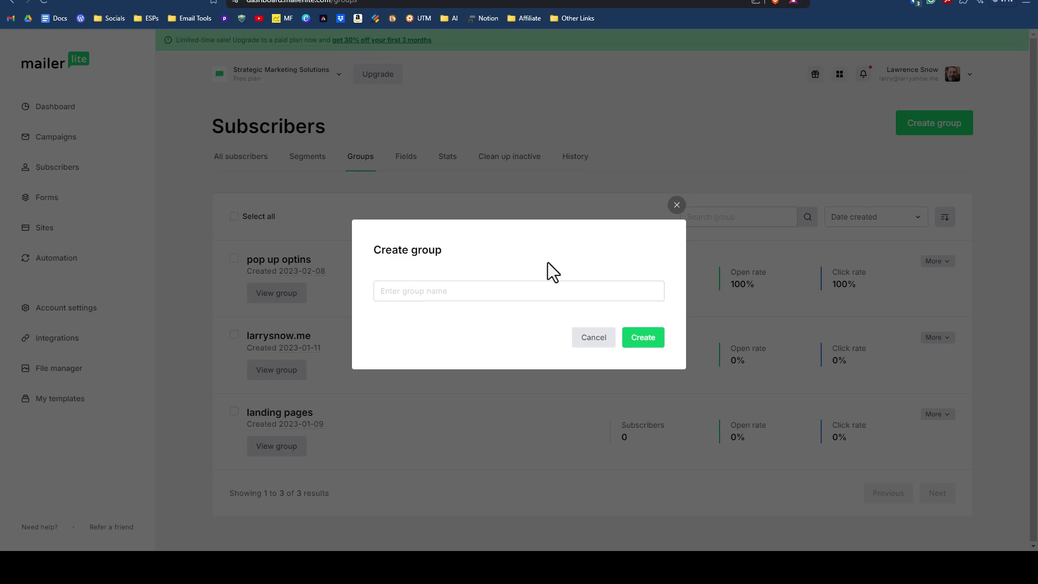
{"action": "type", "text": "contact"}
{"action": "left_click", "coordinate": [643, 340]}
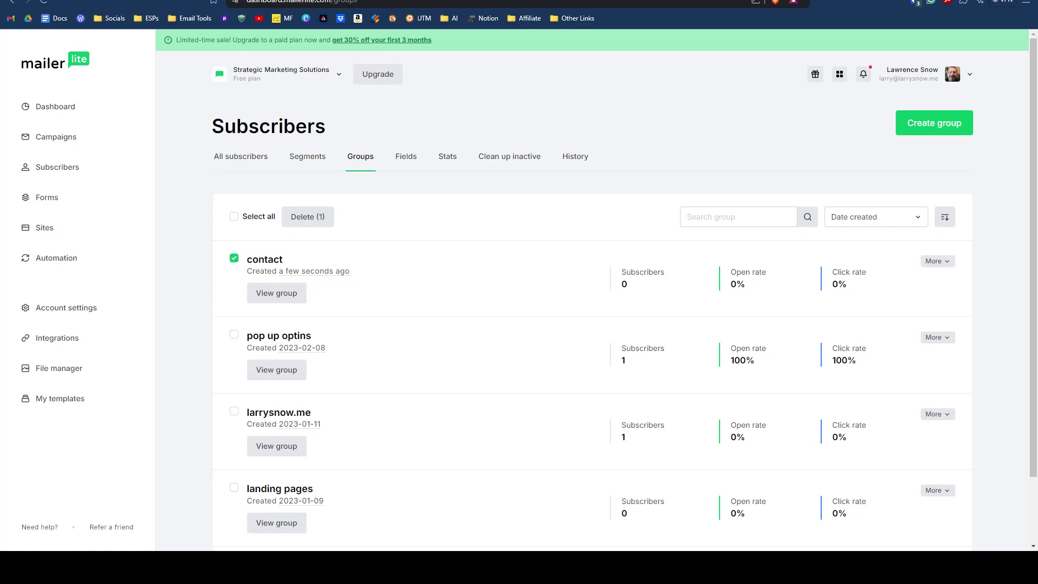
Return to Jotform, refresh the MailerLite group list and choose "contact" as the group for new subscribers.
{"action": "key", "text": "ctrl+Tab"}
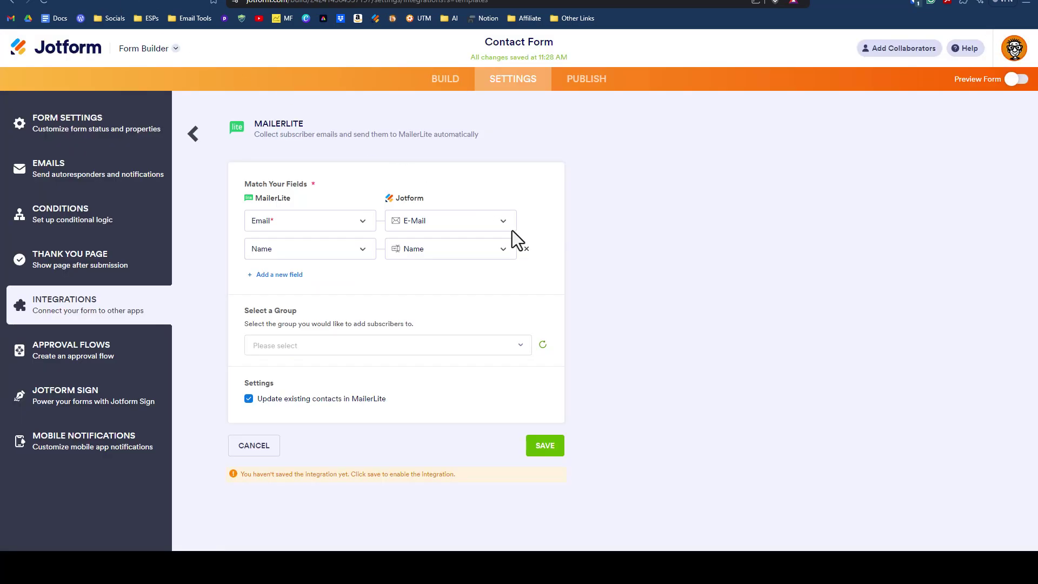
{"action": "left_click", "coordinate": [543, 345]}
{"action": "left_click", "coordinate": [527, 346]}
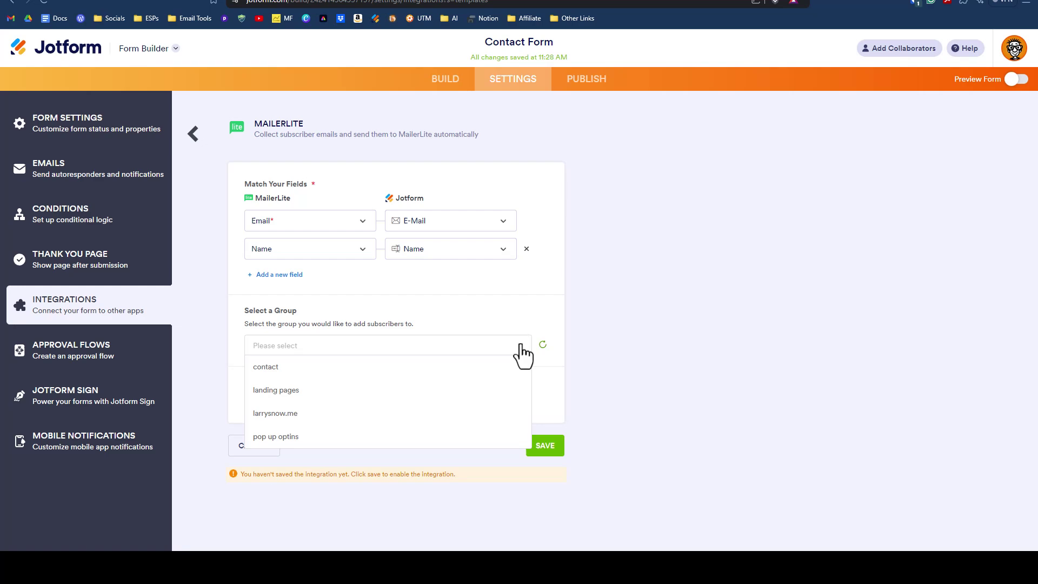
{"action": "left_click", "coordinate": [285, 366]}
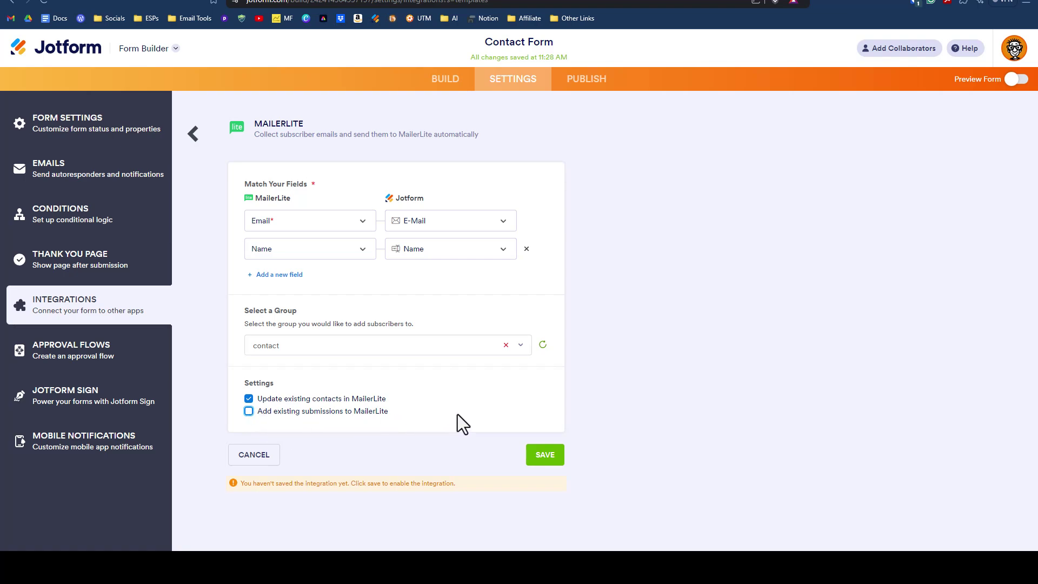
Enable adding existing submissions to MailerLite, save the integration and finish its setup.
{"action": "key", "text": "space"}
{"action": "left_click", "coordinate": [546, 456]}
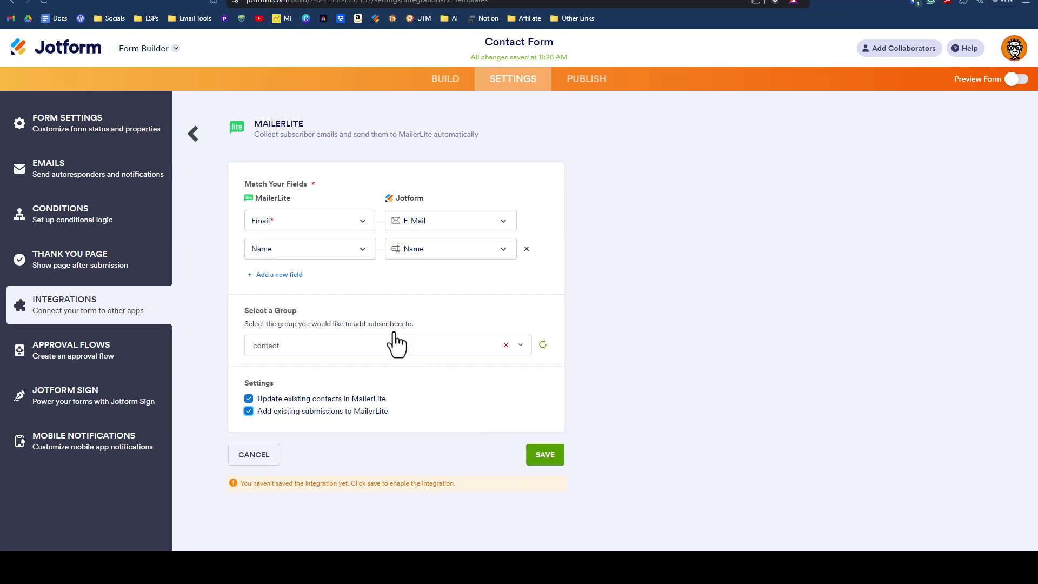
{"action": "left_click", "coordinate": [543, 369]}
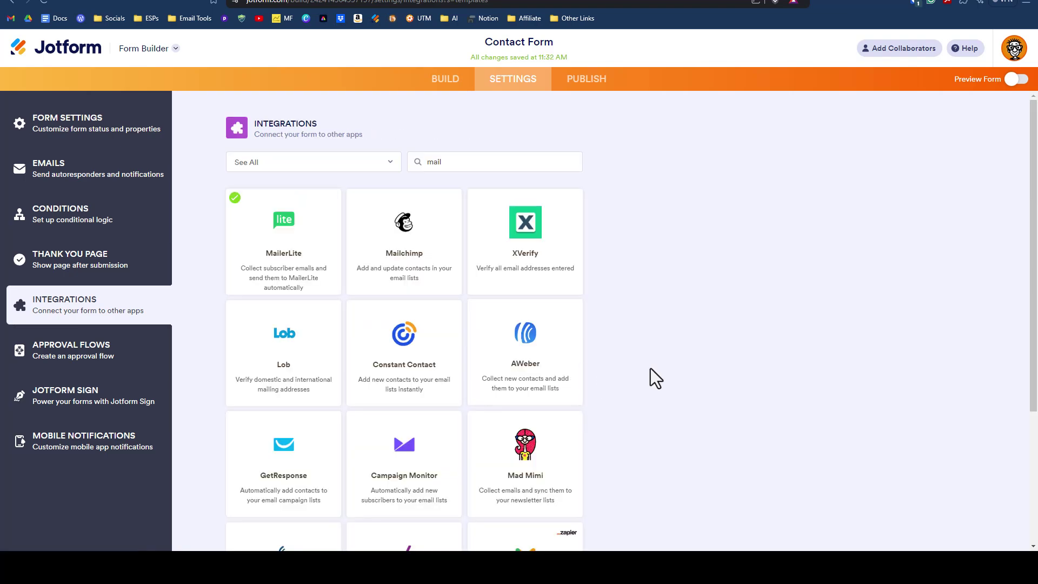
Go to the form's publishing options and open its public link in a new browser tab.
{"action": "left_click", "coordinate": [585, 82]}
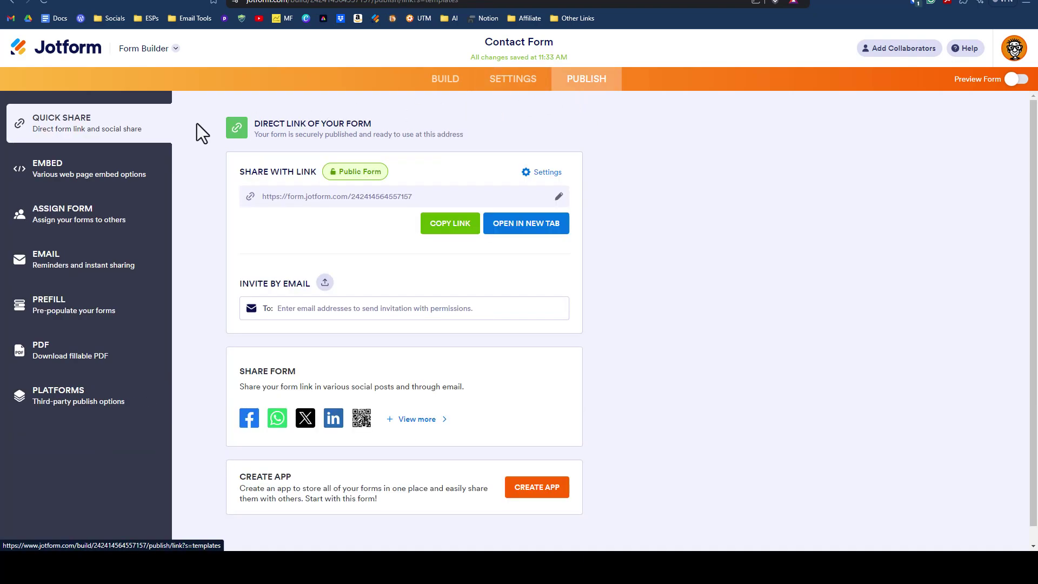
{"action": "left_click", "coordinate": [60, 182]}
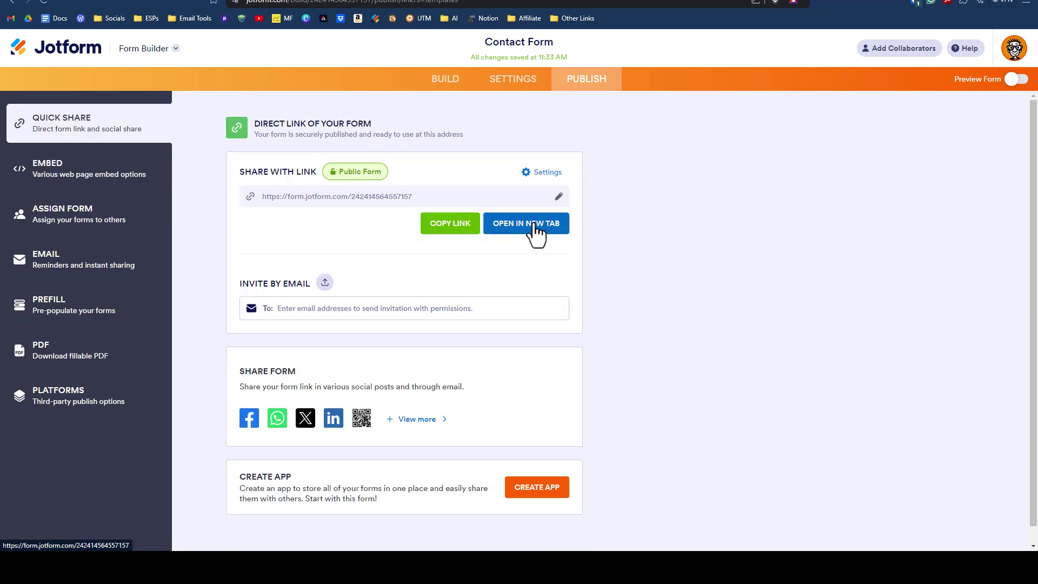
{"action": "left_click", "coordinate": [534, 231]}
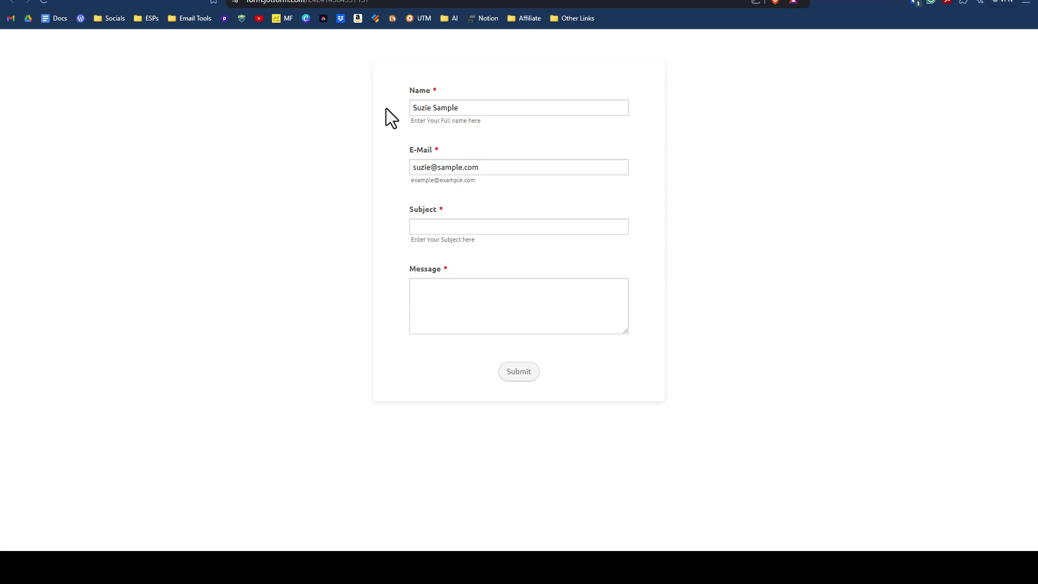
Complete the contact form with a sample name and e-mail, subject "TEST" and message "TESTING", and submit it.
{"action": "type", "text": "TEST"}
{"action": "type", "text": "TESTING"}
{"action": "left_click", "coordinate": [527, 372]}
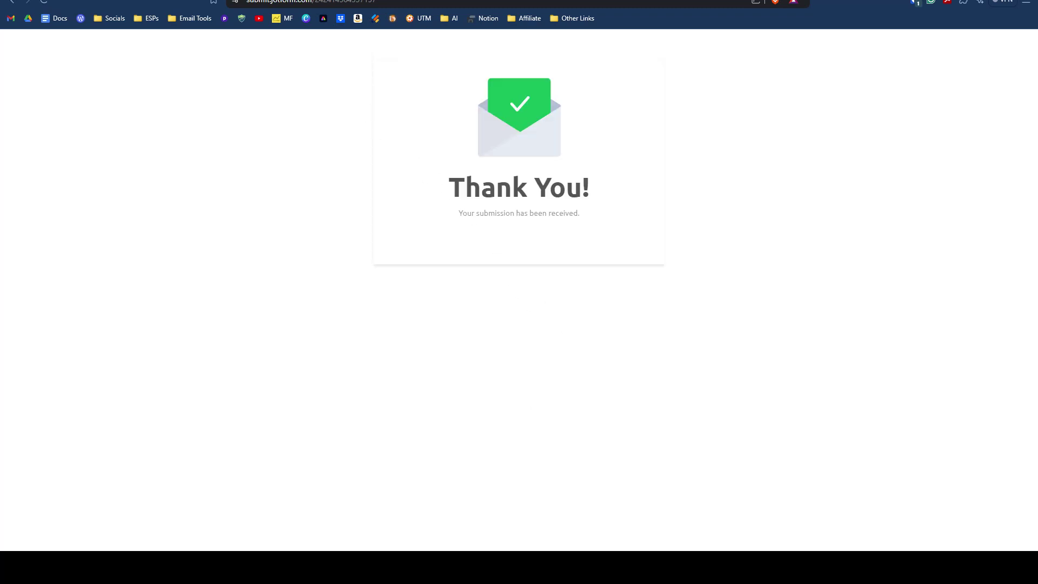
Switch to MailerLite, open the newest subscriber's profile and check the e-mail, group and name in the subscriber details.
{"action": "left_click", "coordinate": [292, 0]}
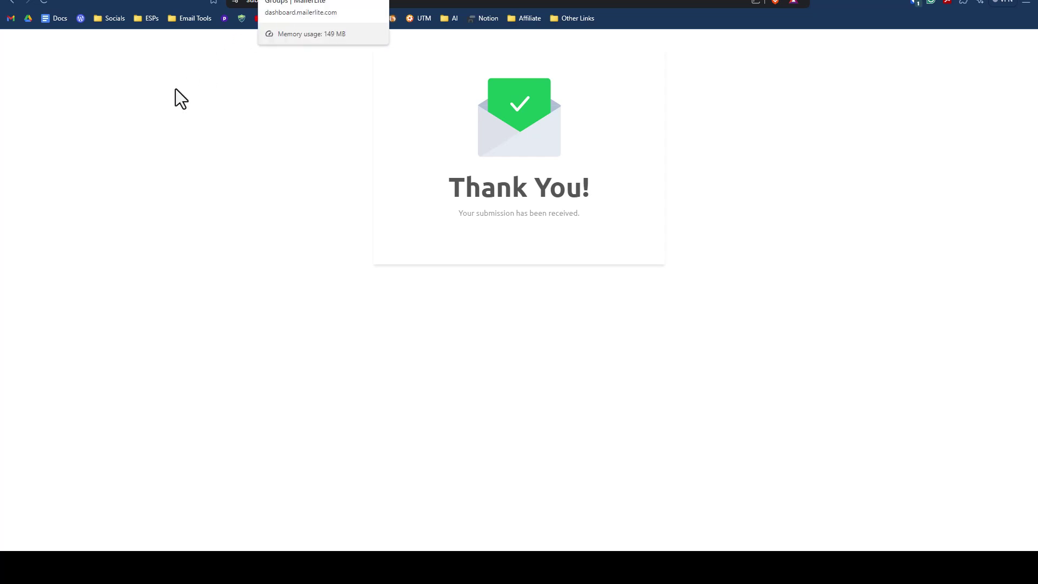
{"action": "left_click", "coordinate": [74, 169]}
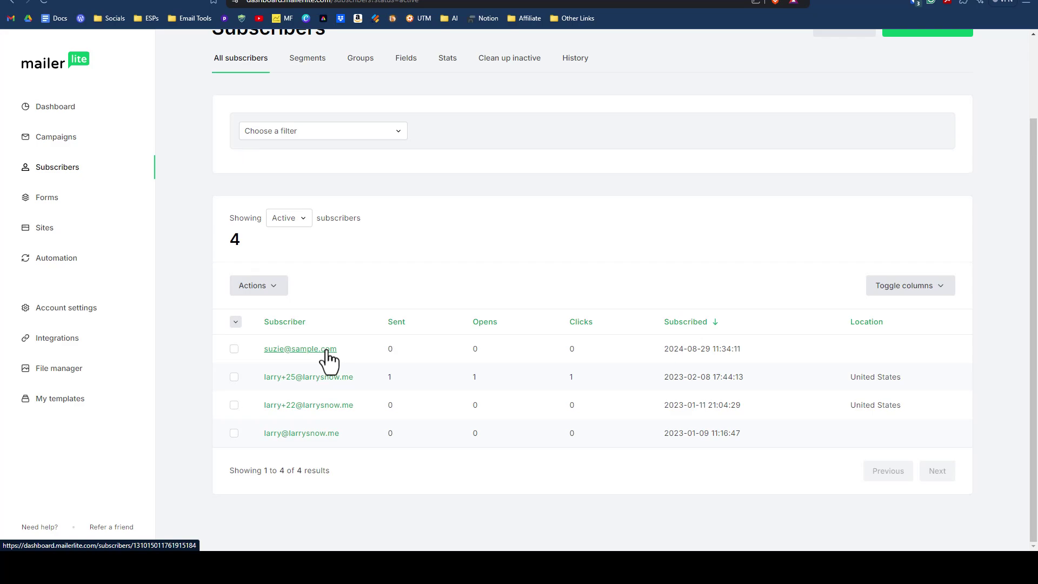
{"action": "left_click", "coordinate": [303, 350]}
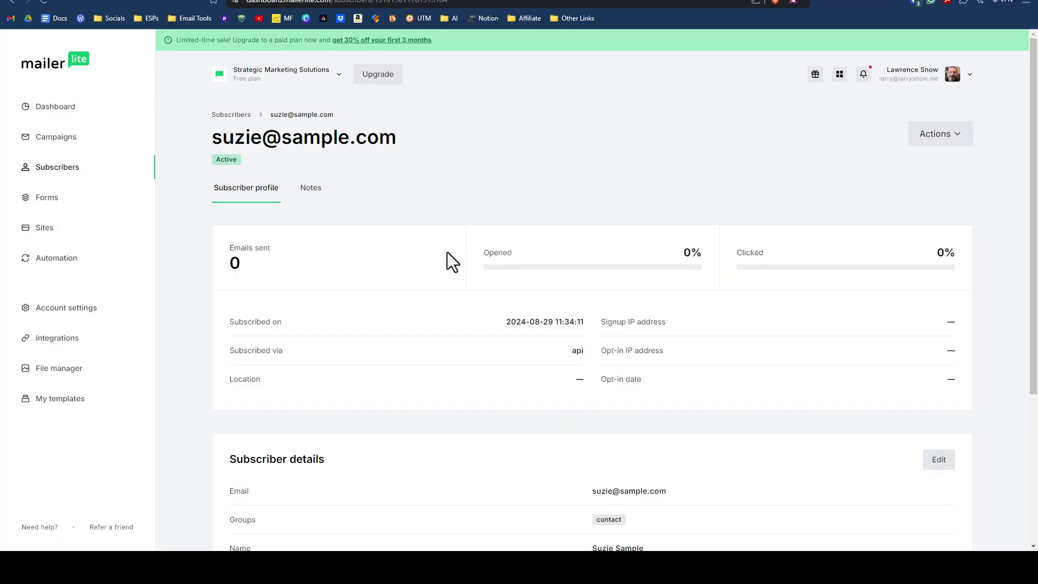
{"action": "scroll", "coordinate": [446, 252], "scroll_direction": "down", "scroll_amount": 1}
{"action": "scroll", "coordinate": [621, 422], "scroll_direction": "down", "scroll_amount": 1}
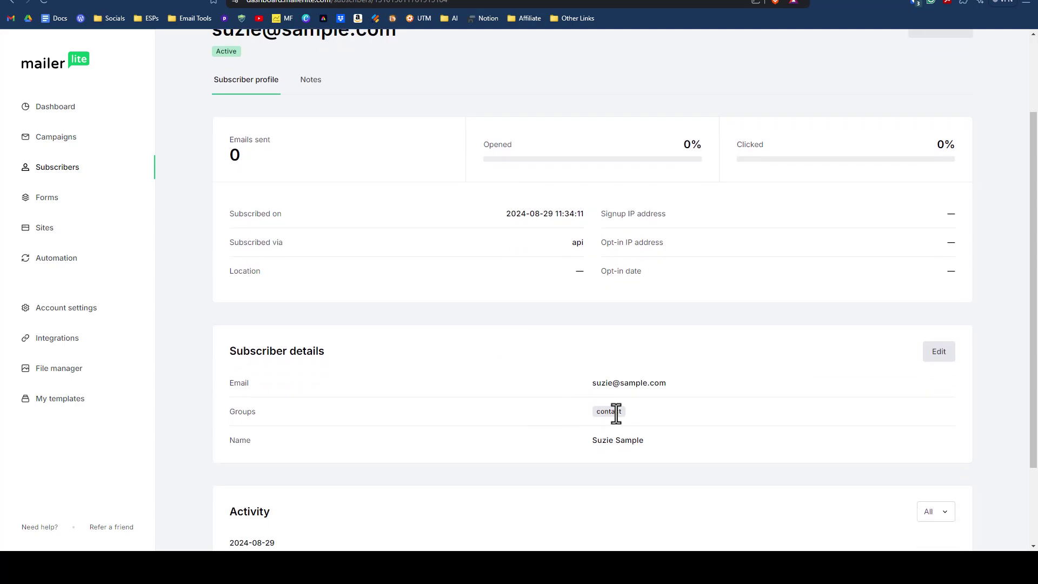